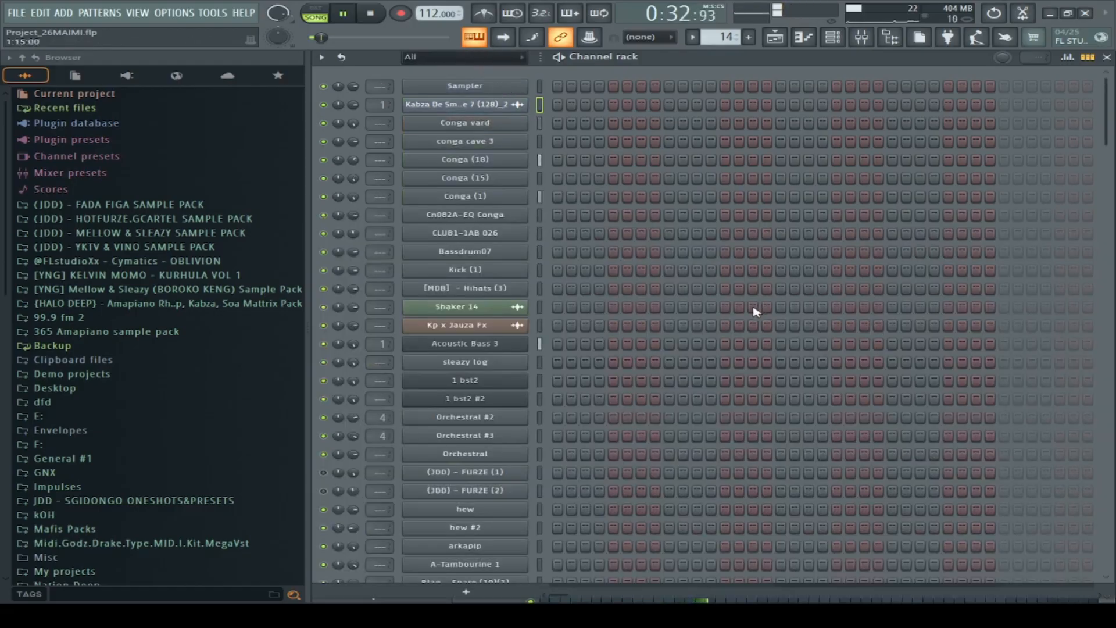
# Open the Track 12 pattern clip in the piano roll, and inspect the Orchestral #3 channel's instrument and its sounds
pyautogui.click(779, 36)
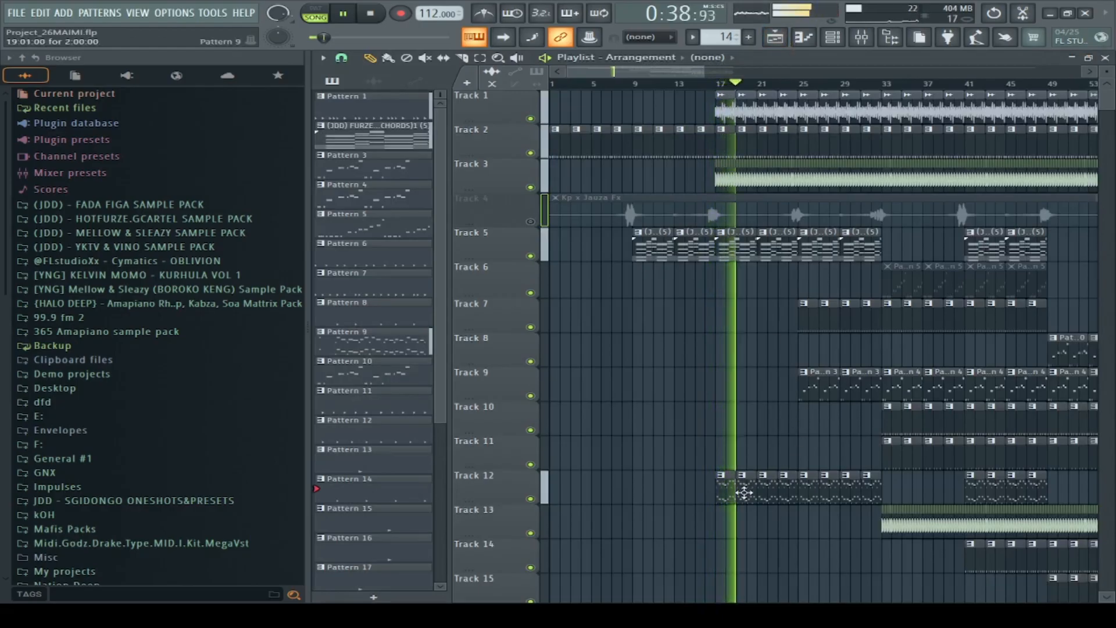
pyautogui.doubleClick(744, 493)
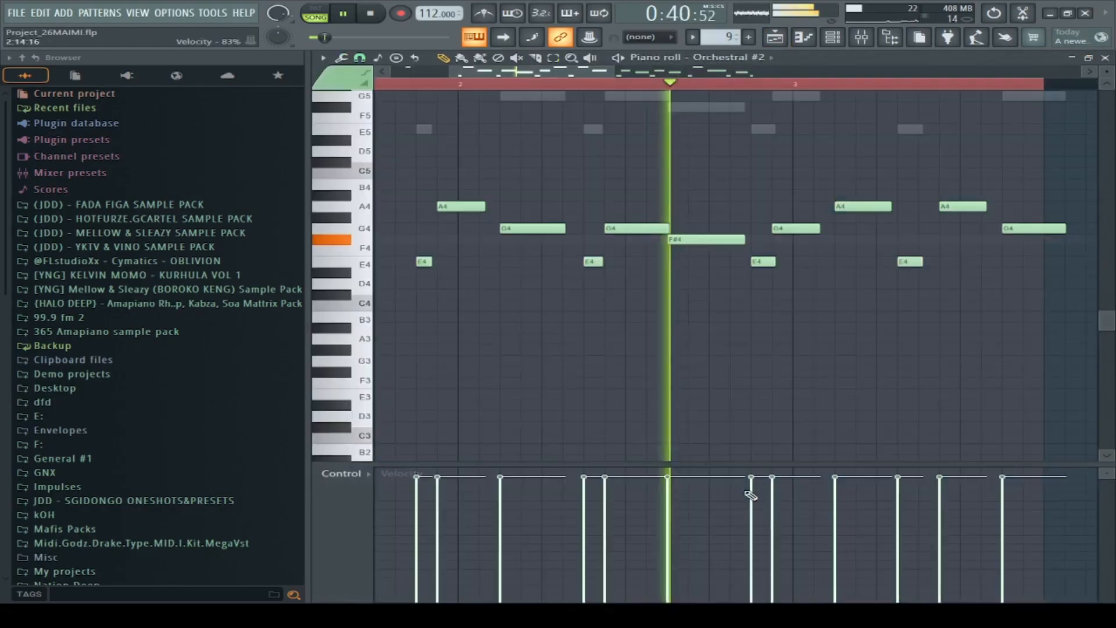
pyautogui.click(836, 40)
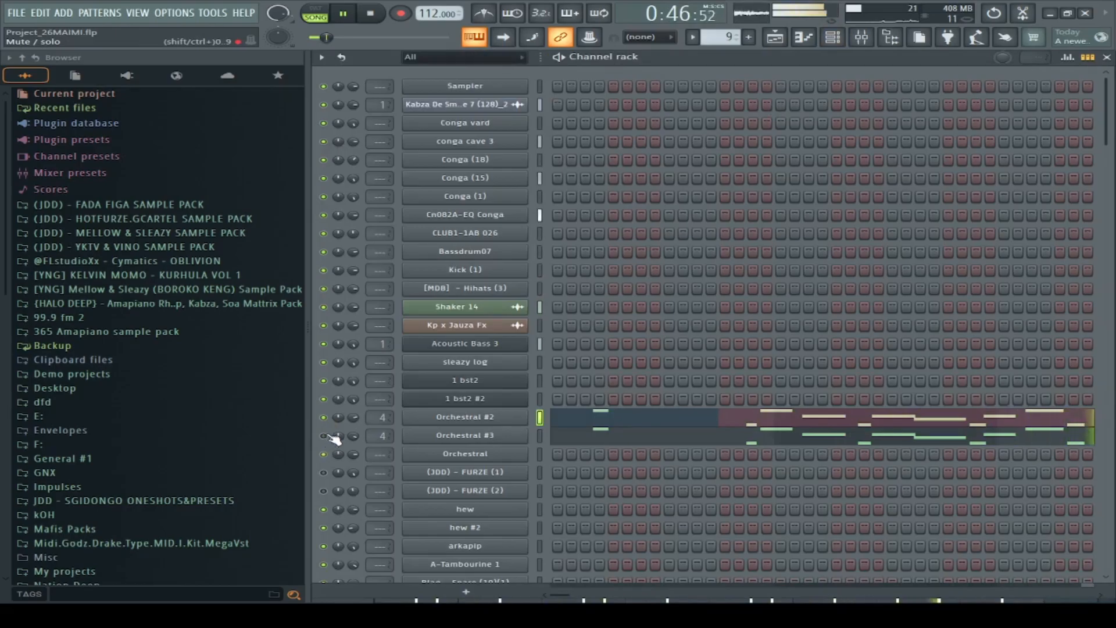
pyautogui.click(445, 438)
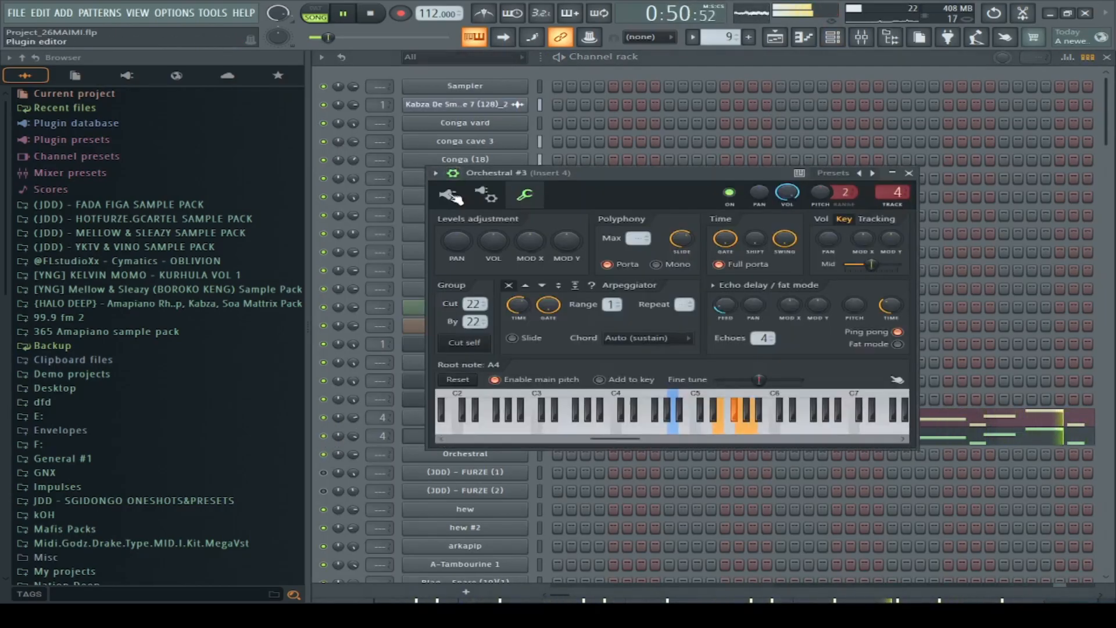
pyautogui.click(451, 197)
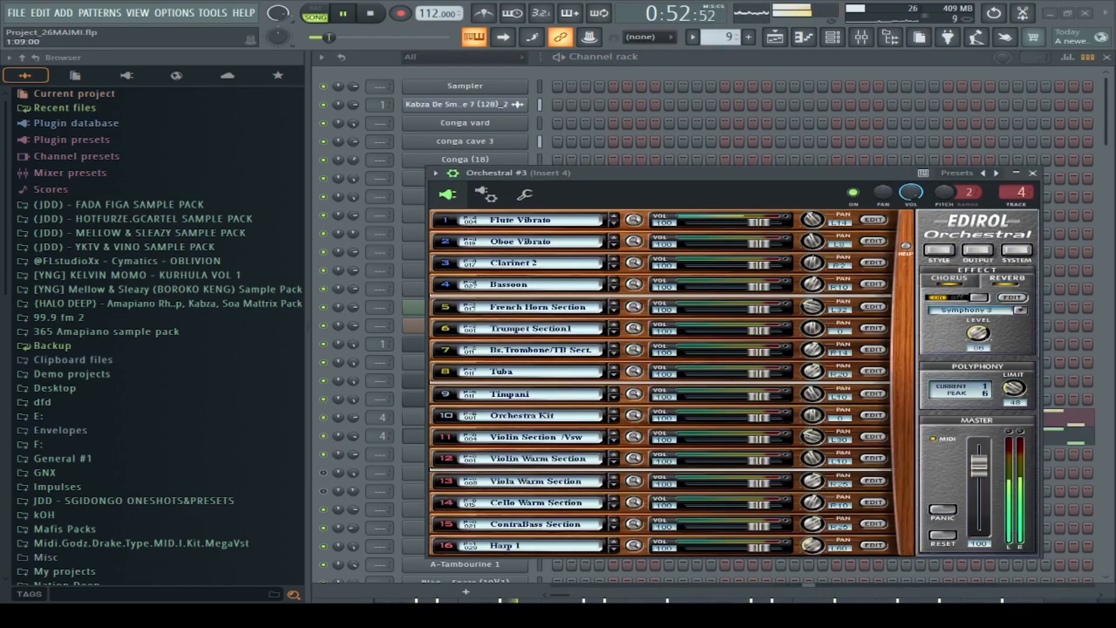
# Play through the playlist arrangement, briefly unmuting Track 4, and stop playback at the end
pyautogui.click(775, 37)
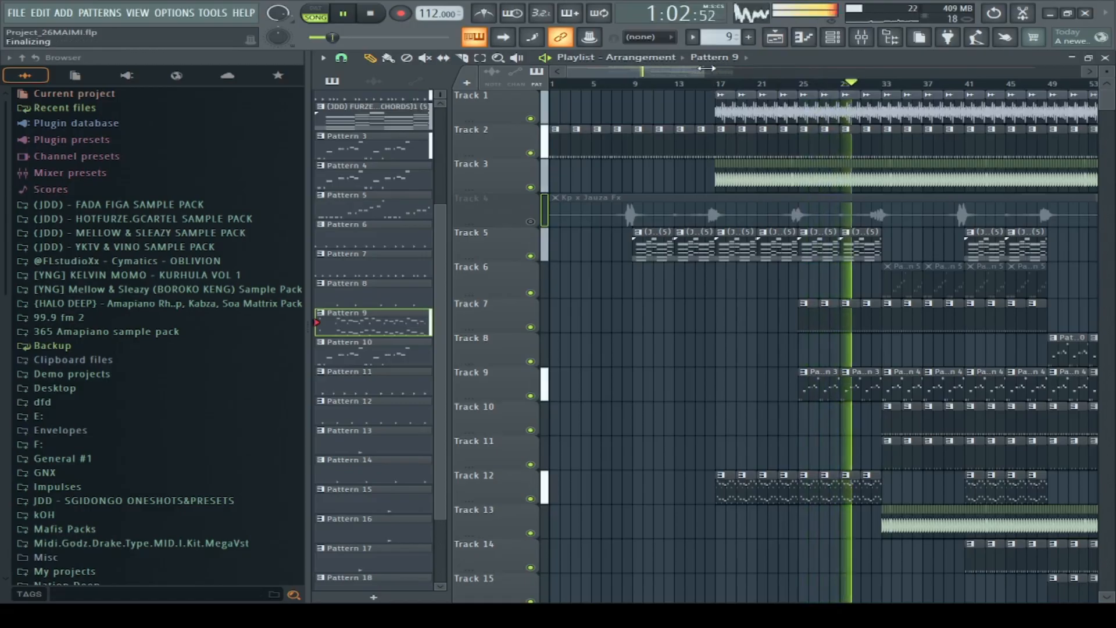
pyautogui.moveTo(707, 68); pyautogui.dragTo(731, 73)
pyautogui.click(530, 221)
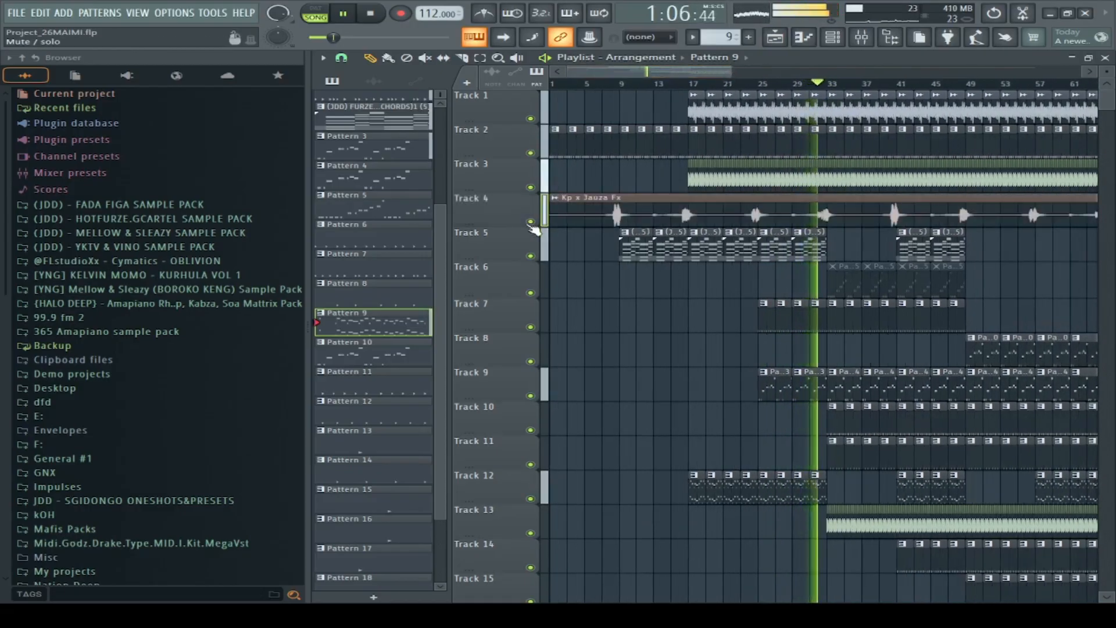
pyautogui.click(530, 221)
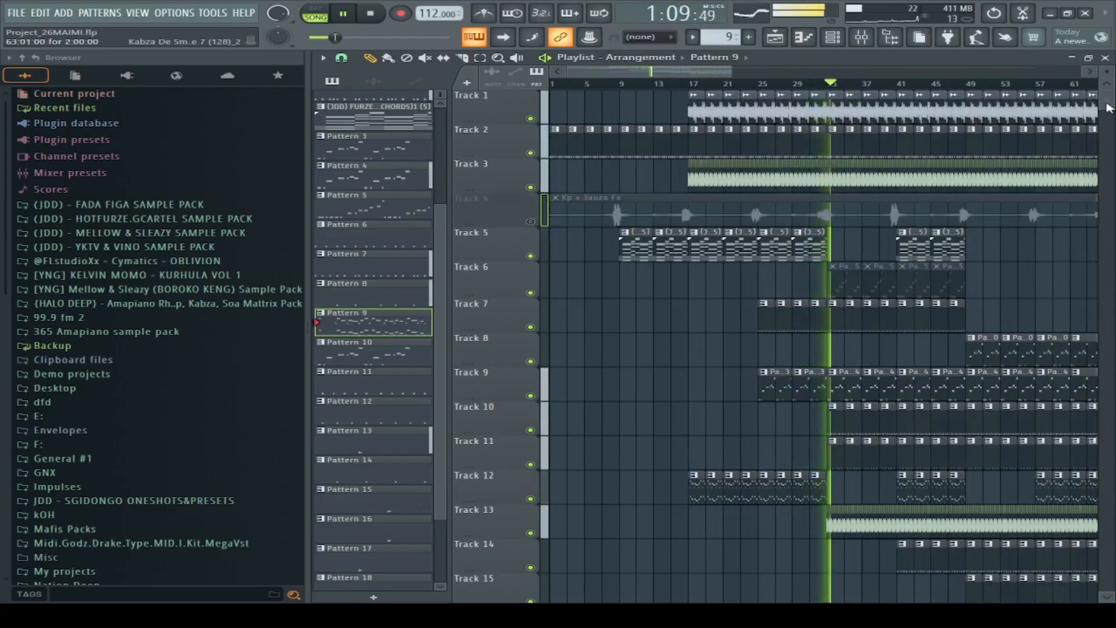
pyautogui.scroll(-3, 1108, 108)
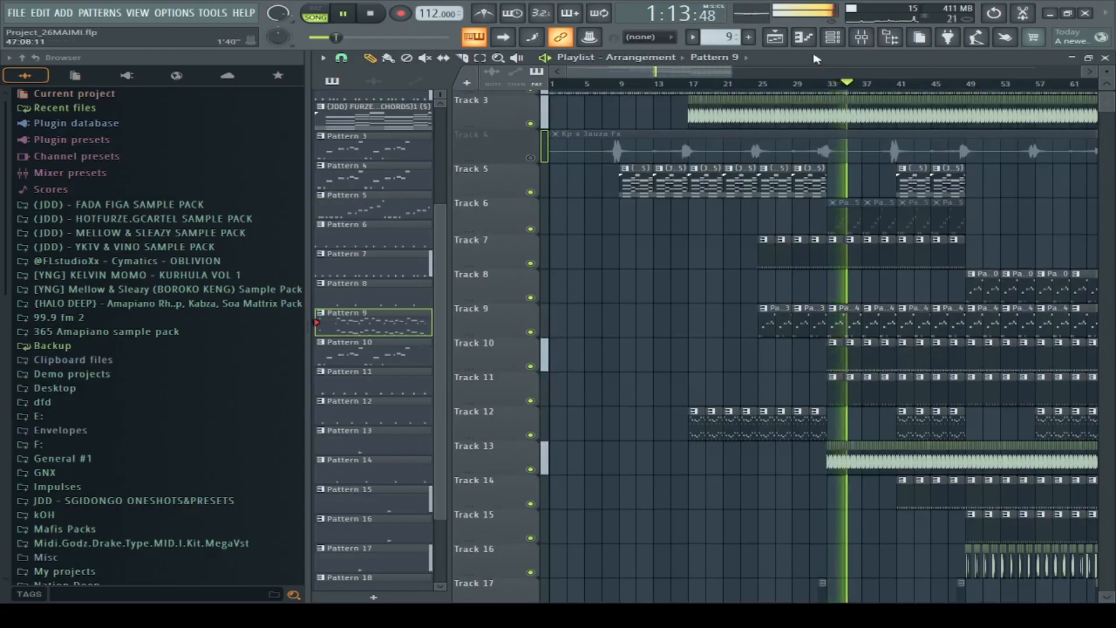
pyautogui.moveTo(733, 69); pyautogui.dragTo(777, 73)
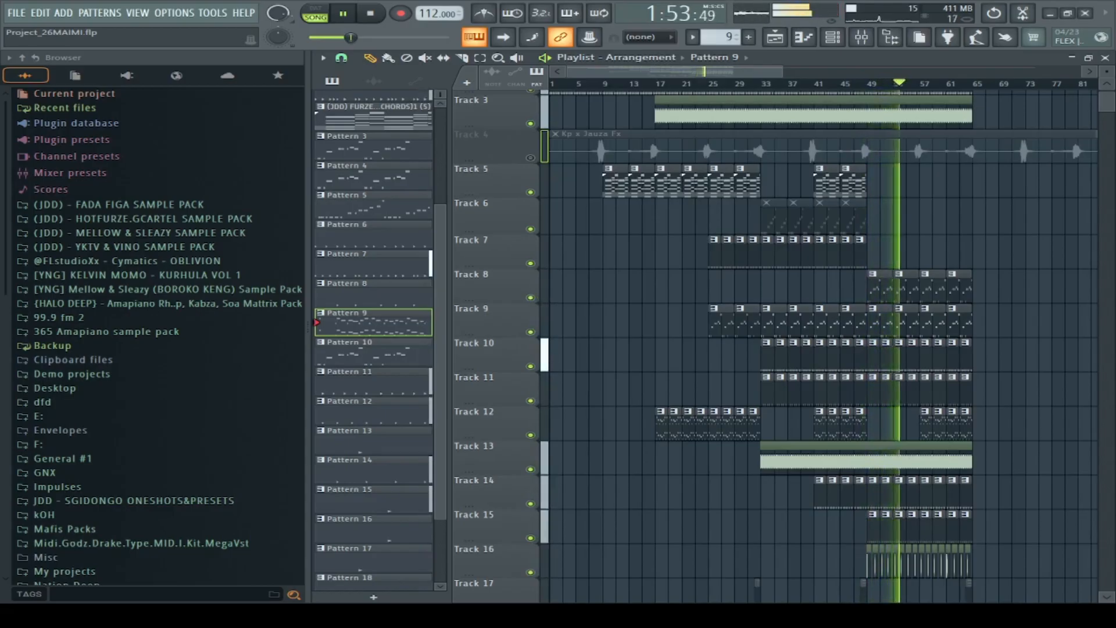
pyautogui.press('space')
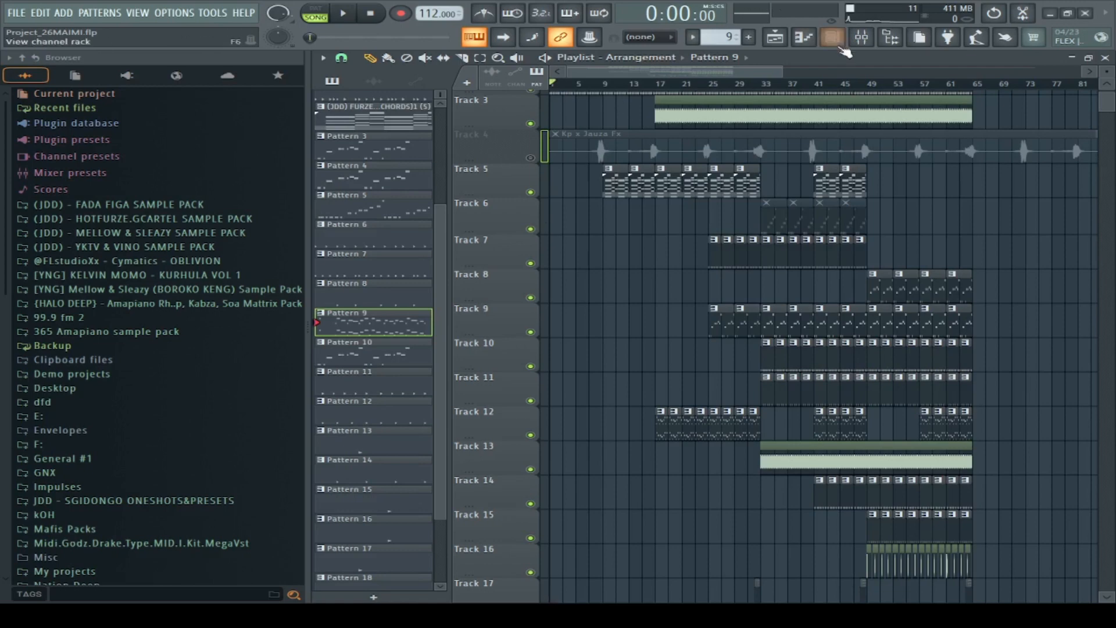
# Open the 1 bst2 channel's Harmless synth, audition its bass sound with a few notes, and close it
pyautogui.click(833, 40)
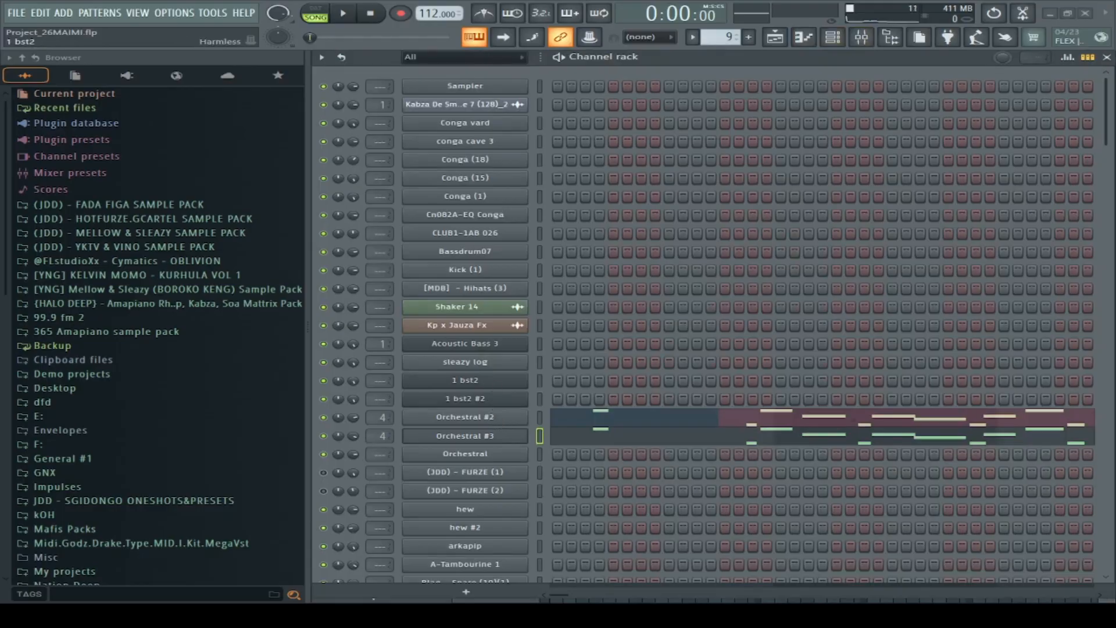
pyautogui.click(465, 380)
pyautogui.click(387, 168)
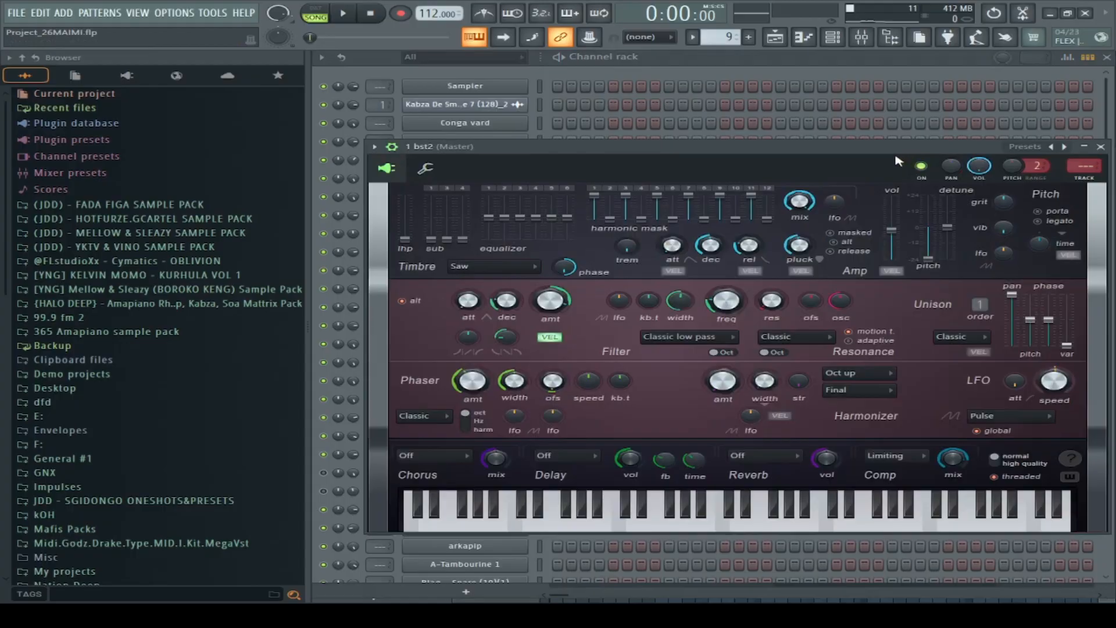
pyautogui.moveTo(575, 147); pyautogui.dragTo(567, 124)
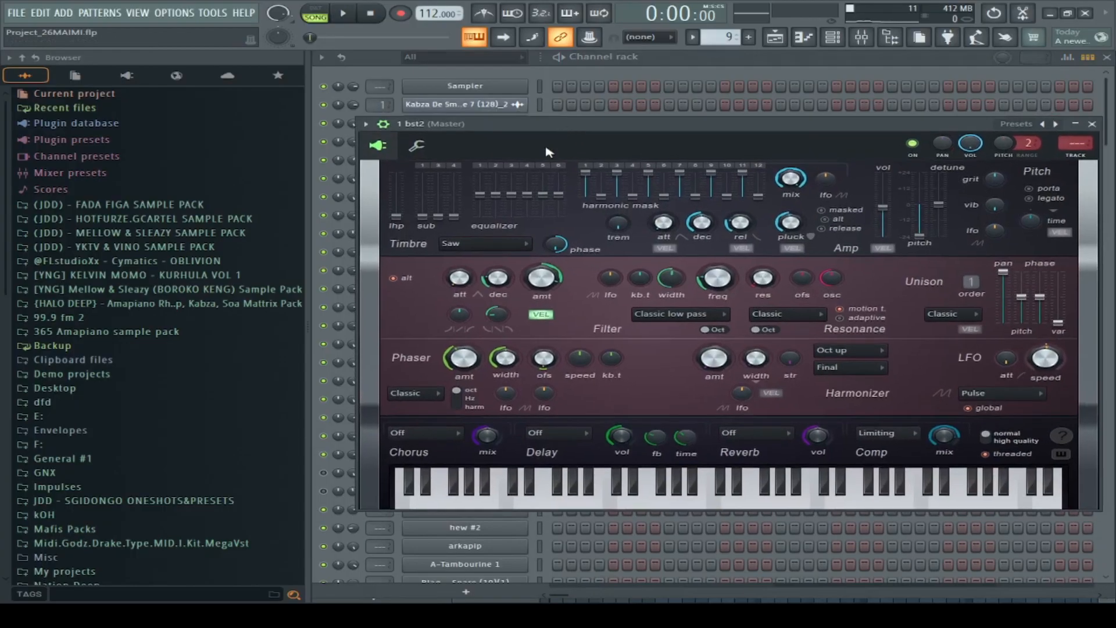
pyautogui.press('c')
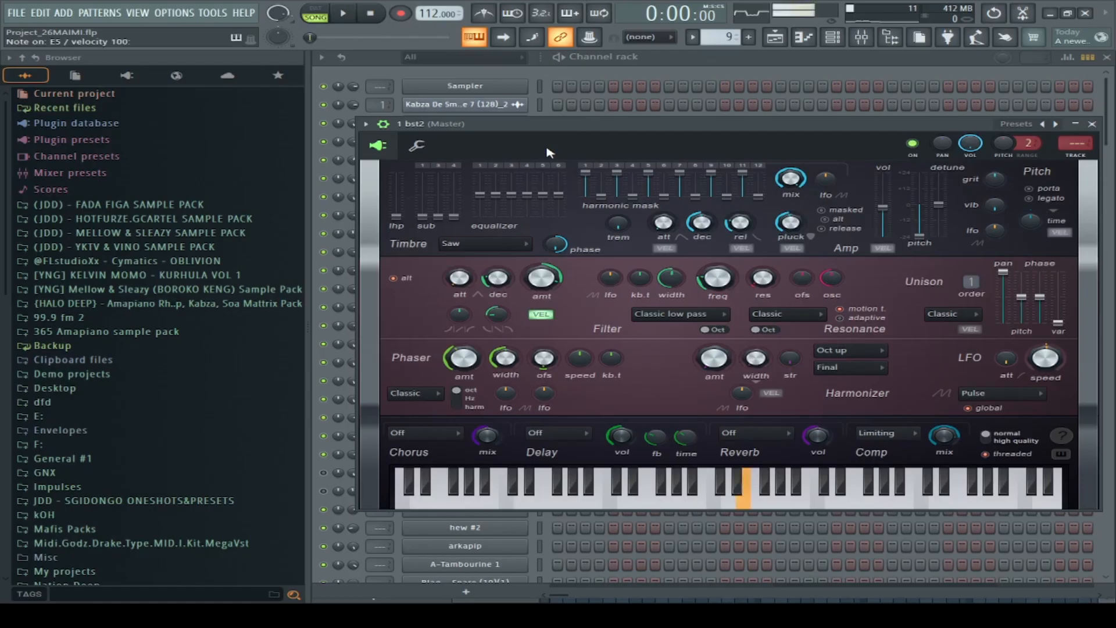
pyautogui.press('c')
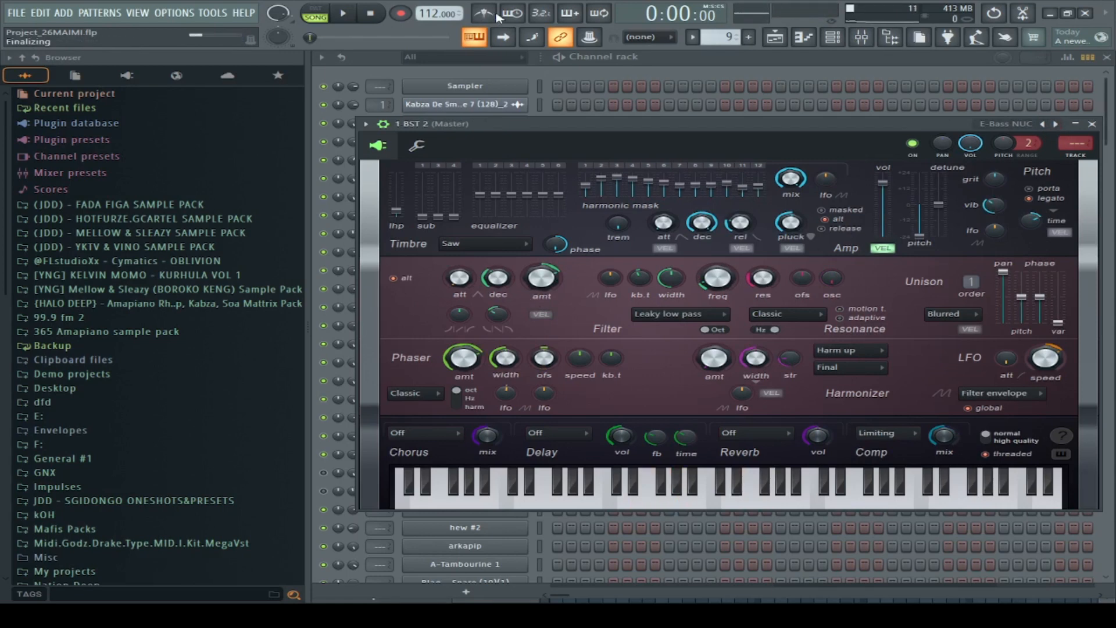
pyautogui.click(1092, 124)
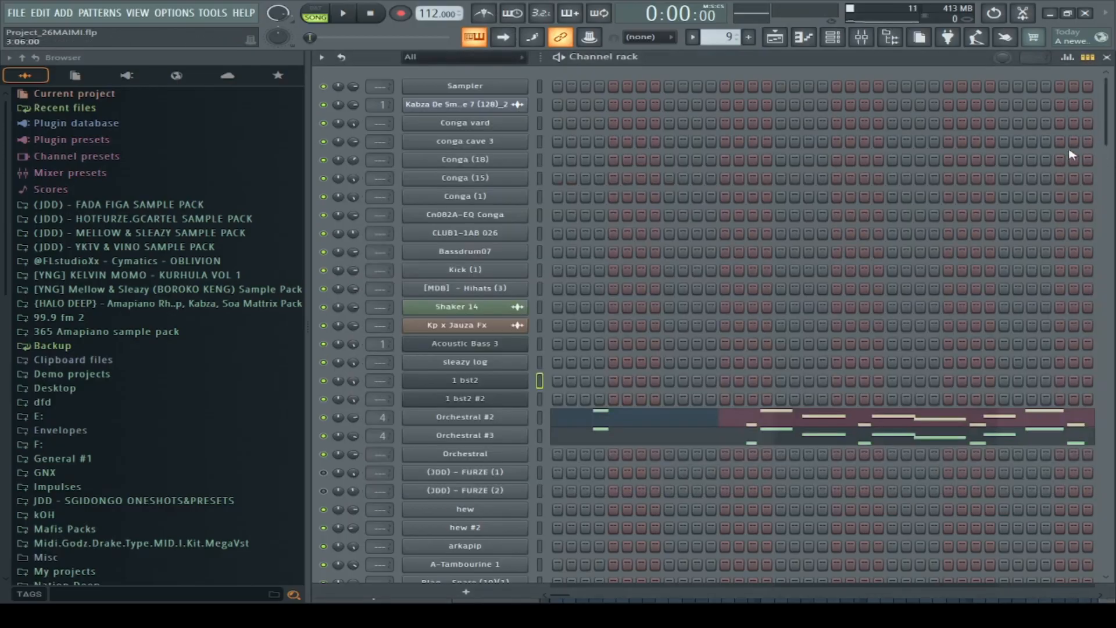
# Solo Track 9 in the playlist and play it from bar 25
pyautogui.press('space')
pyautogui.press('F5')
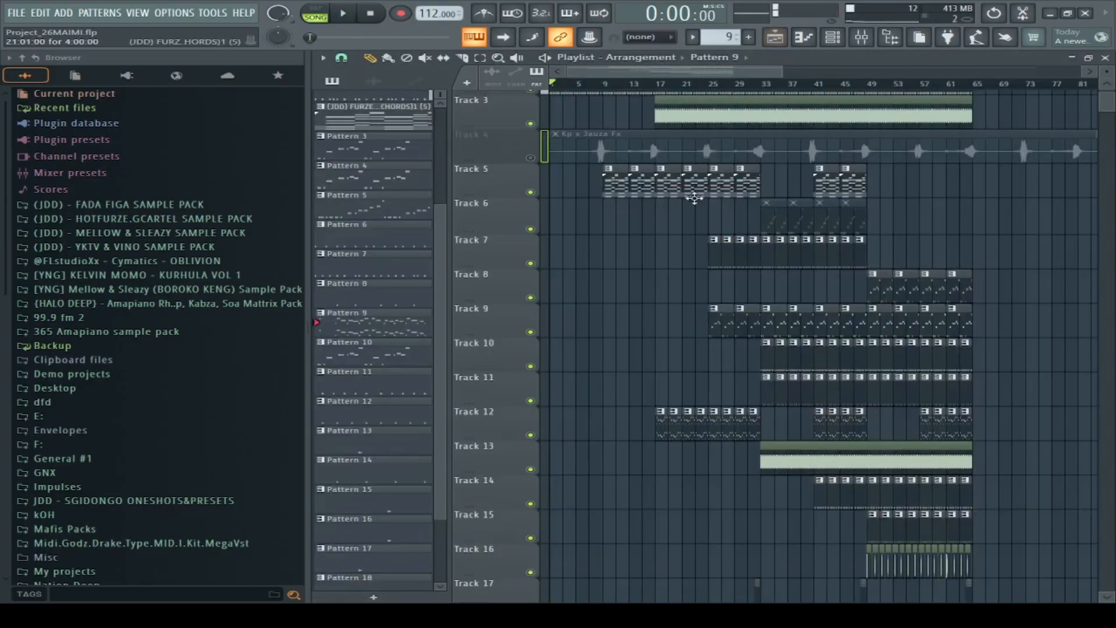
pyautogui.keyDown('ctrl'); pyautogui.click(531, 436); pyautogui.keyUp('ctrl')
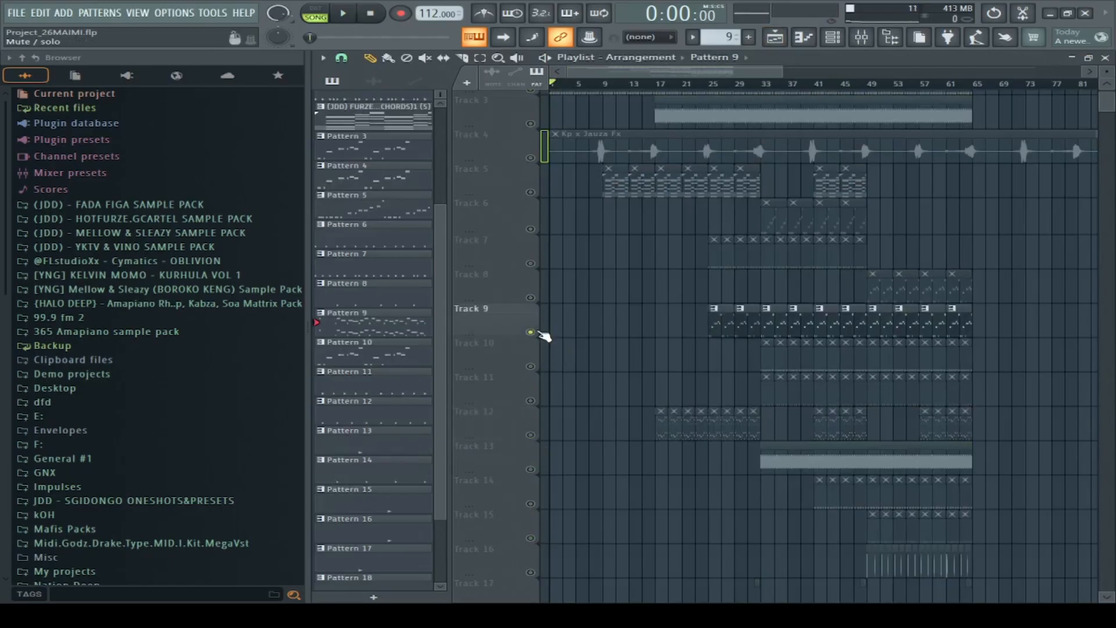
pyautogui.keyDown('ctrl'); pyautogui.click(530, 332); pyautogui.keyUp('ctrl')
pyautogui.click(710, 83)
pyautogui.press('space')
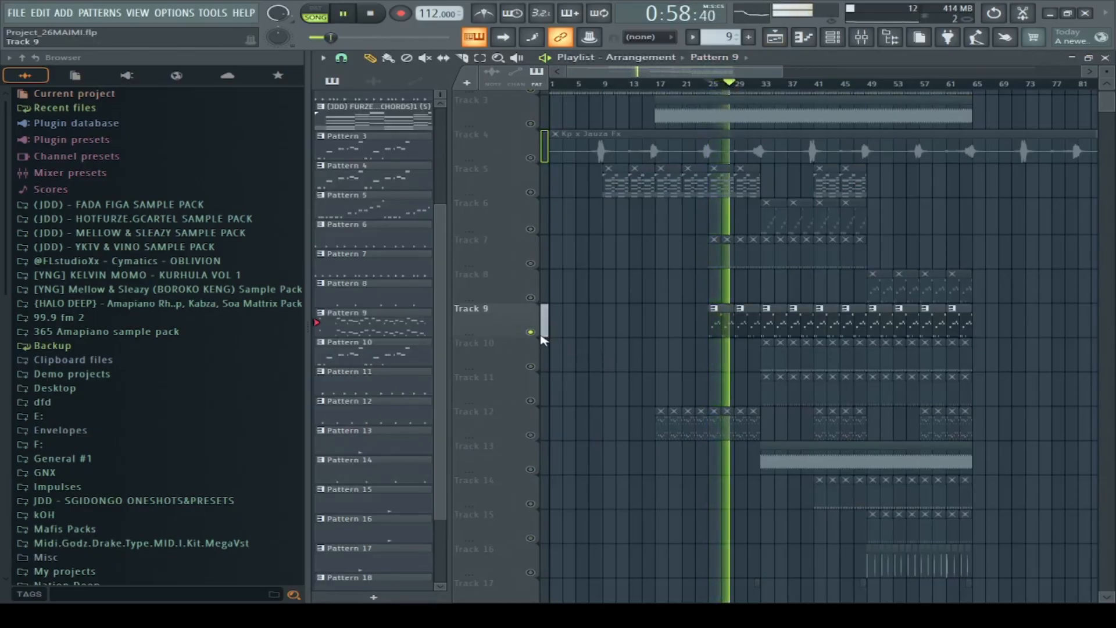
# Take Track 9 out of solo, mute Track 4 again, and stop playback
pyautogui.rightClick(531, 334)
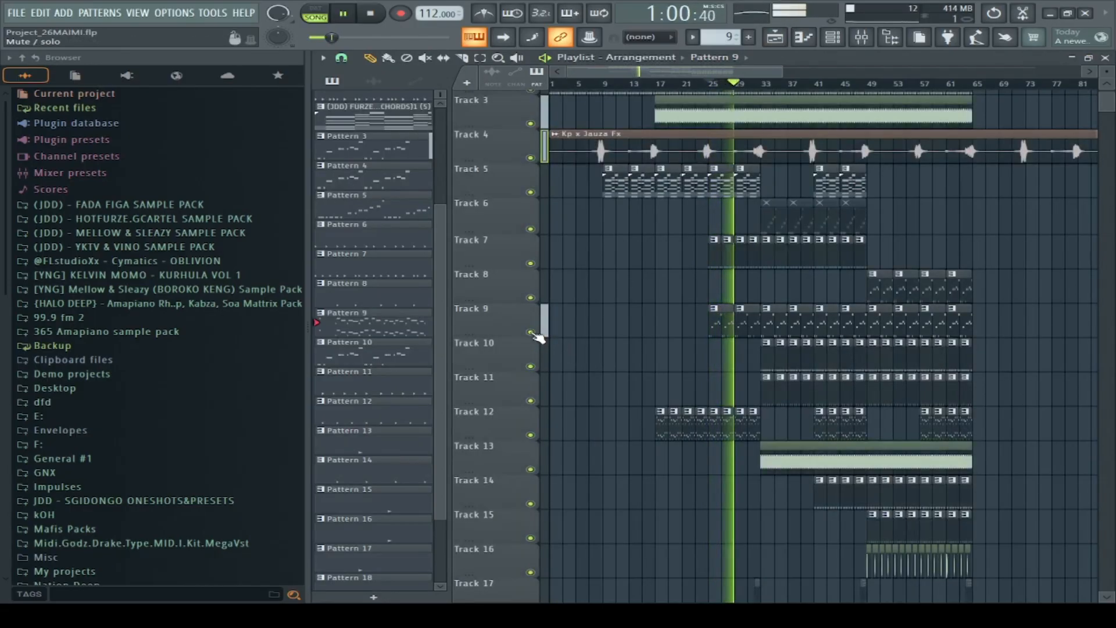
pyautogui.click(531, 158)
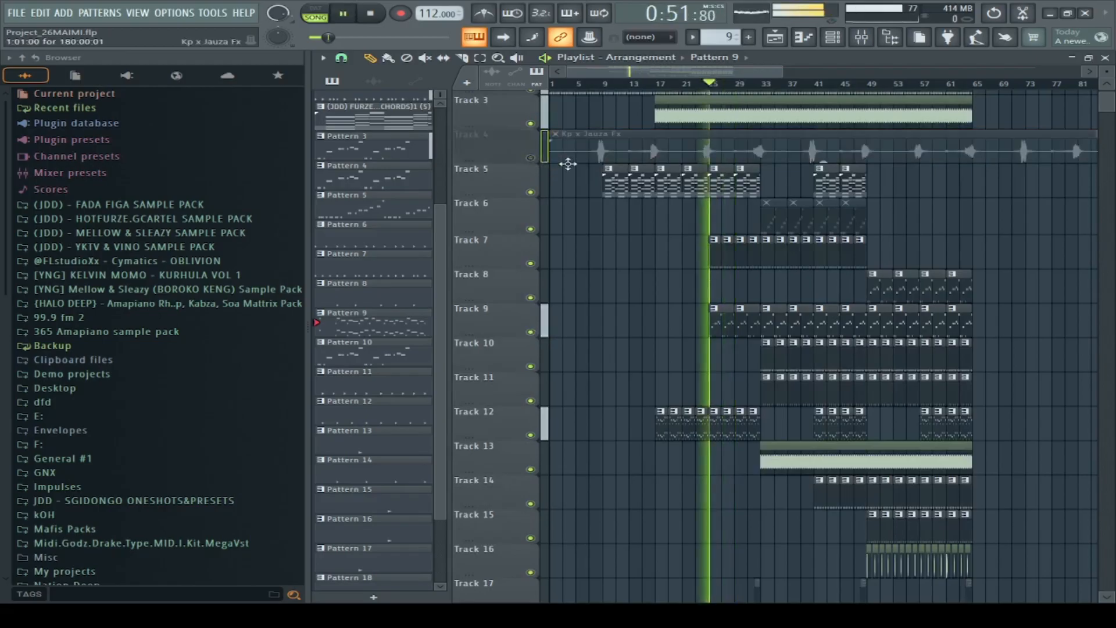
pyautogui.press('space')
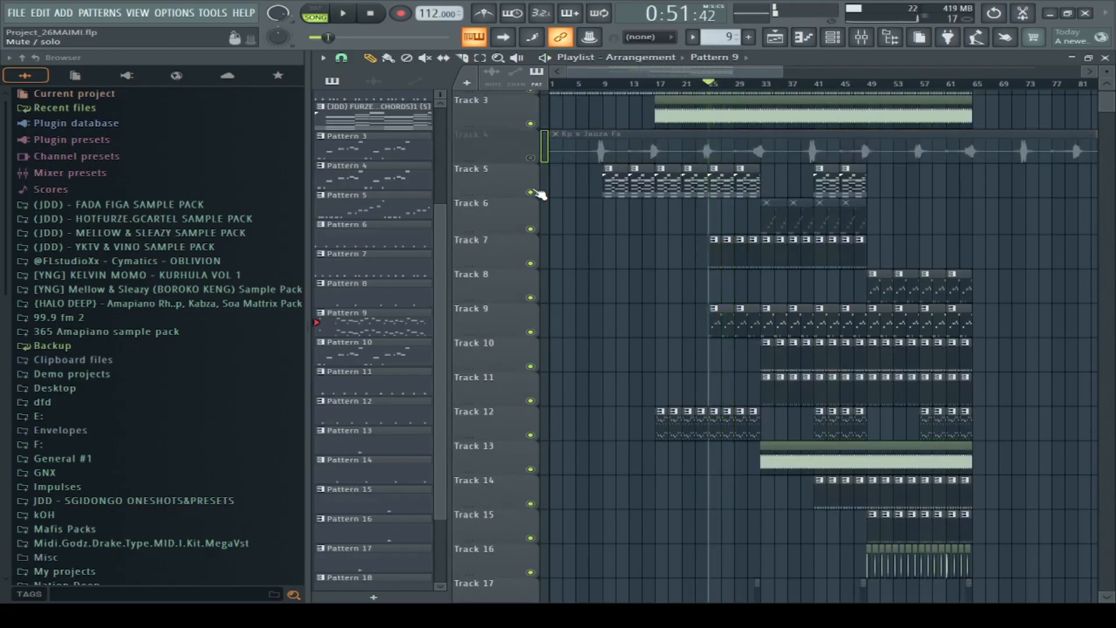
# Open the Track 5 chord clip in the piano roll and audition the Acoustic Bass 3 preset in its FLEX instrument
pyautogui.rightClick(530, 192)
pyautogui.doubleClick(663, 185)
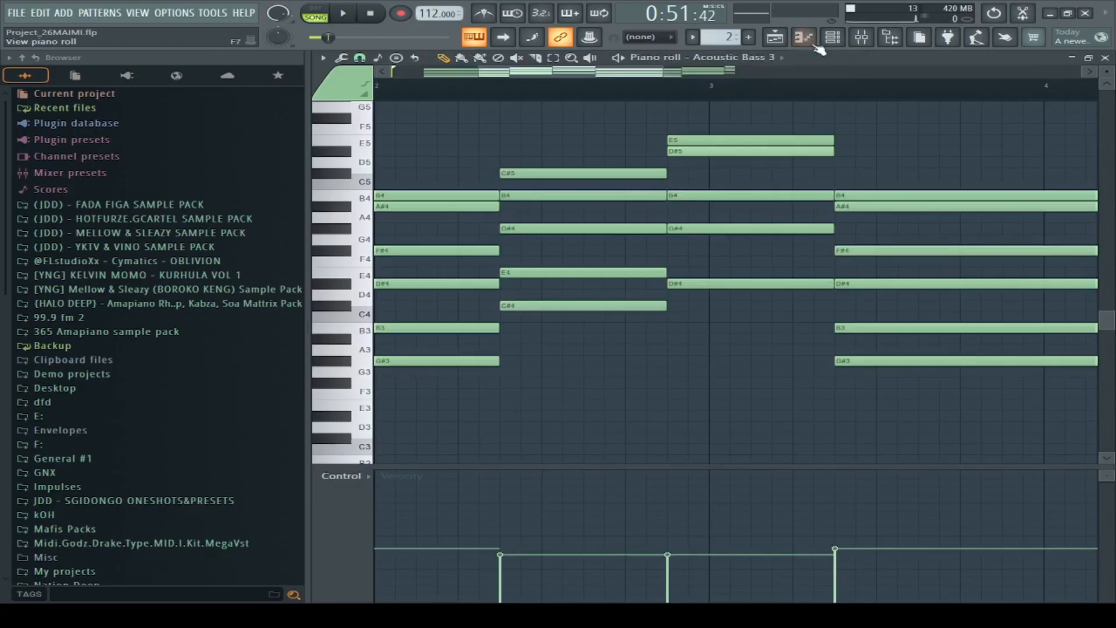
pyautogui.click(845, 37)
pyautogui.click(511, 346)
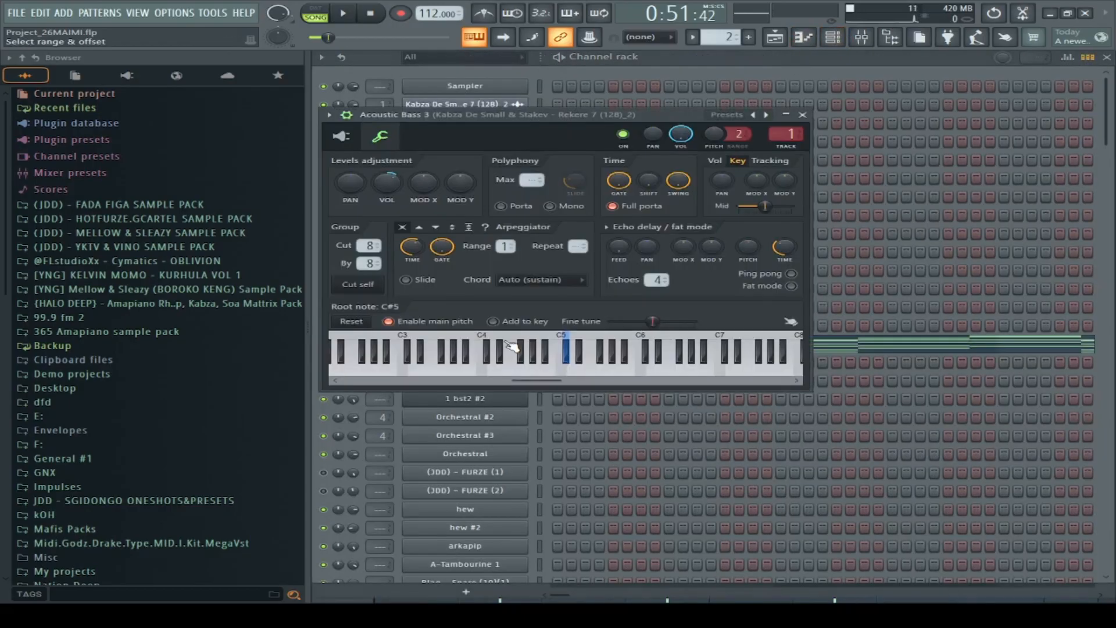
pyautogui.click(356, 142)
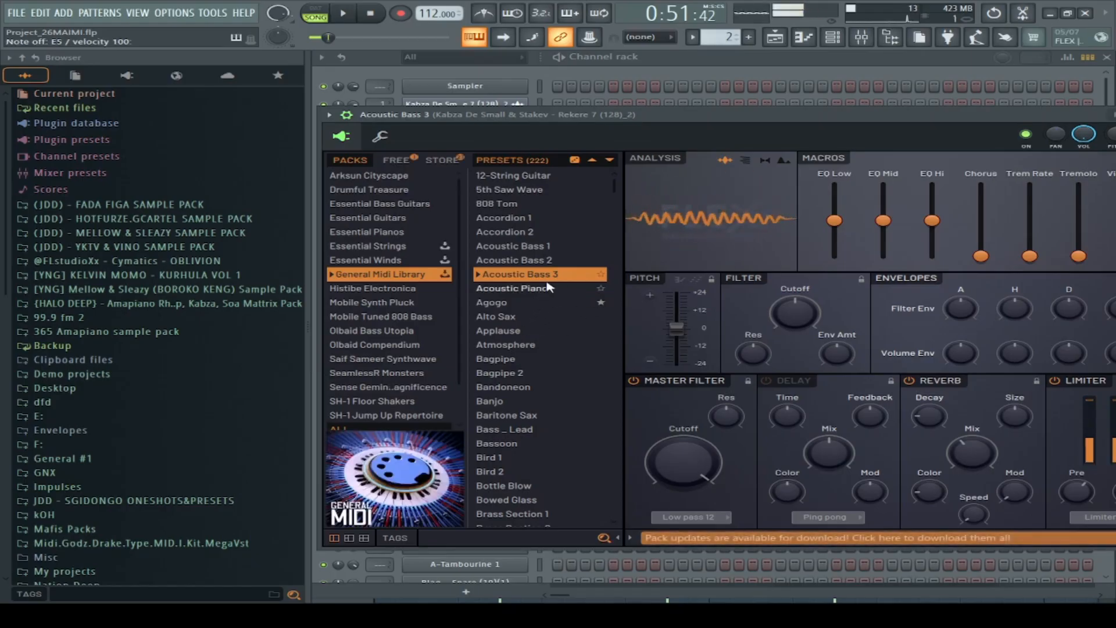
# Solo Track 5 in the playlist and start playback of its chords
pyautogui.click(775, 39)
pyautogui.click(531, 192)
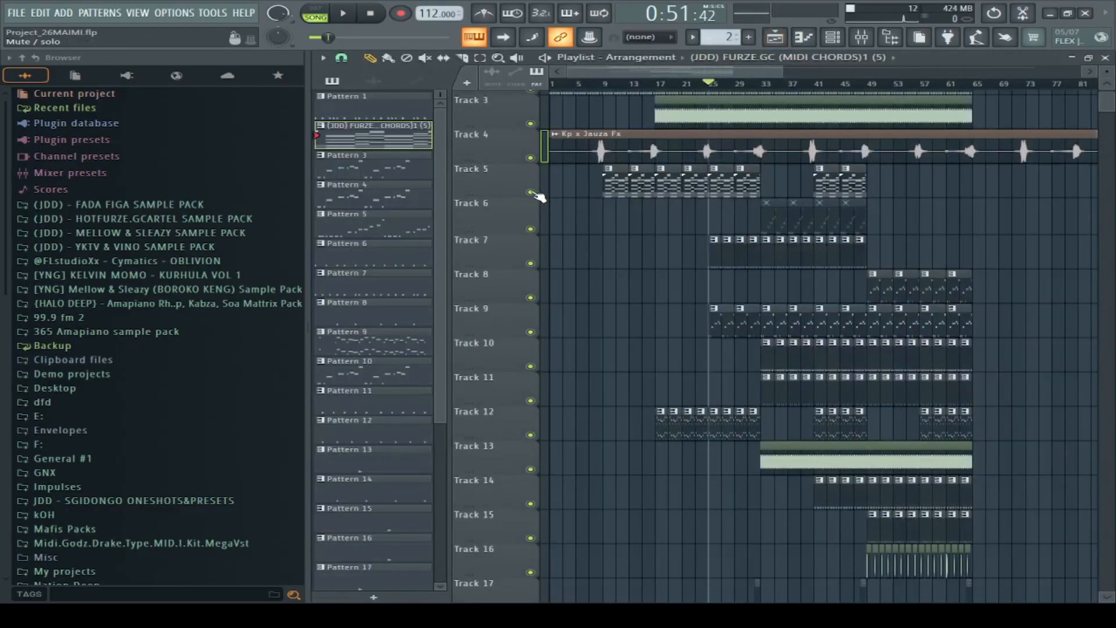
pyautogui.press('space')
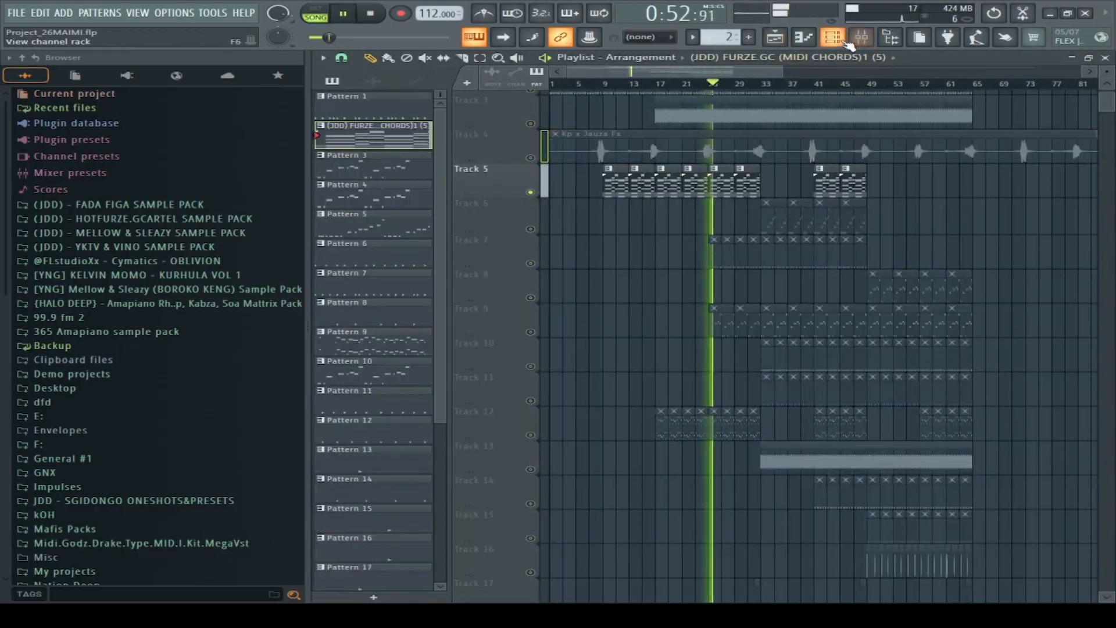
# Examine the FLEX pack list for the Acoustic Bass 3 channel, and return to the channel rack
pyautogui.press('F6')
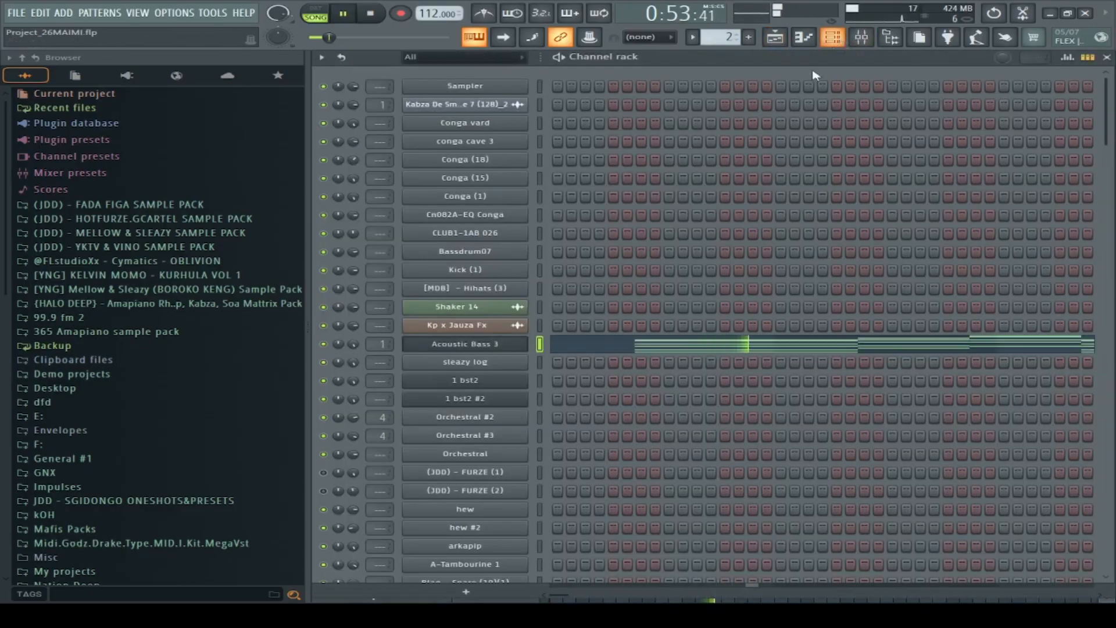
pyautogui.click(510, 347)
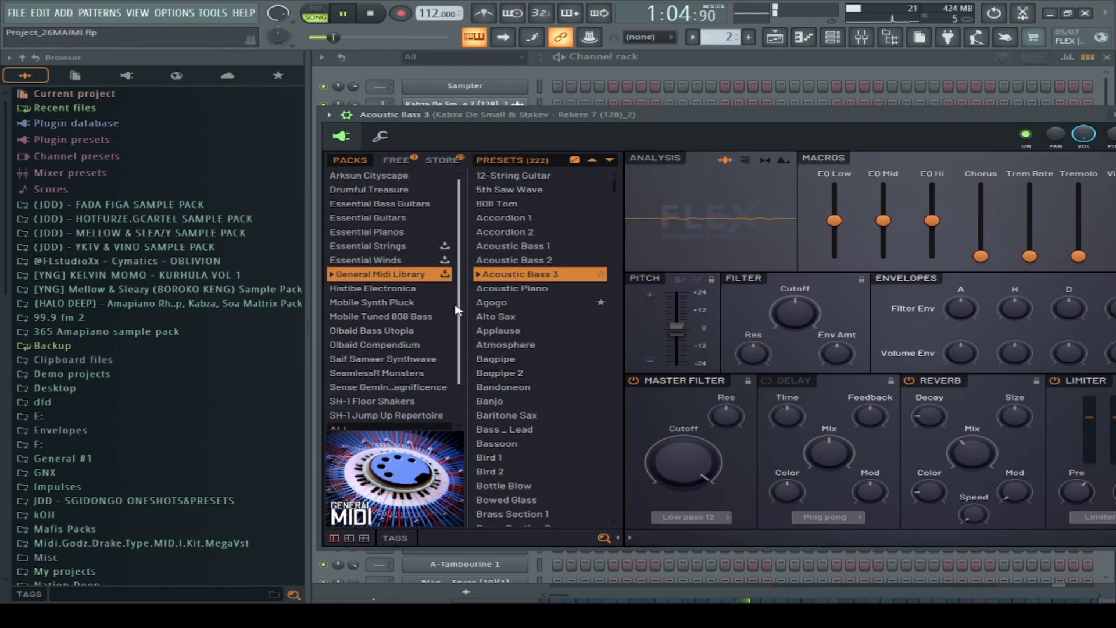
pyautogui.scroll(-3, 456, 303)
pyautogui.scroll(3, 466, 262)
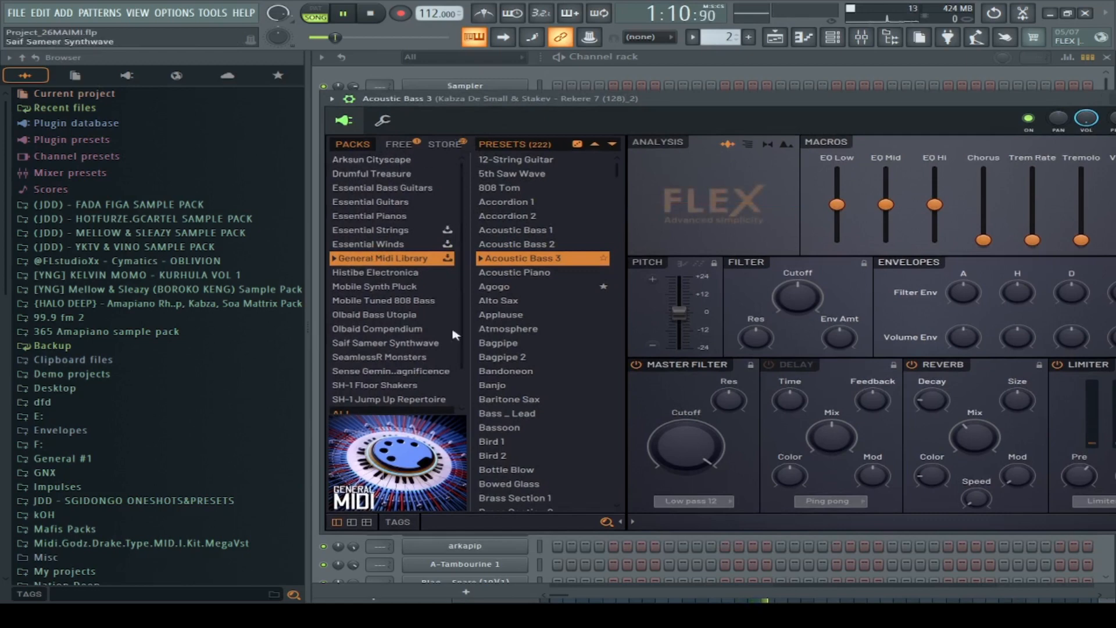
pyautogui.scroll(-2, 465, 247)
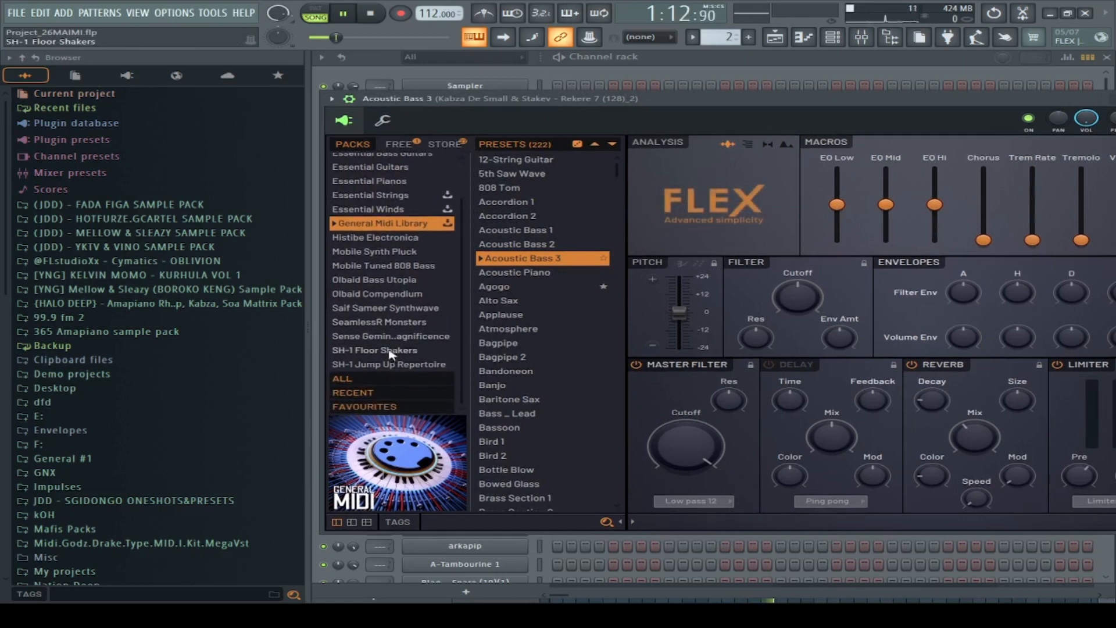
pyautogui.moveTo(466, 215); pyautogui.dragTo(461, 174)
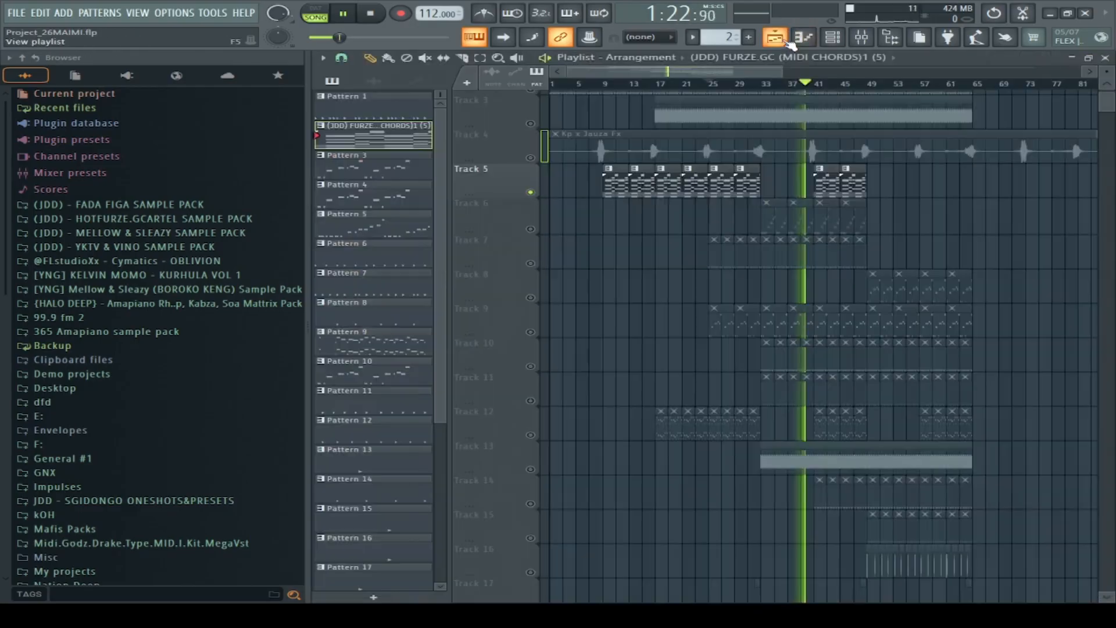
pyautogui.click(775, 36)
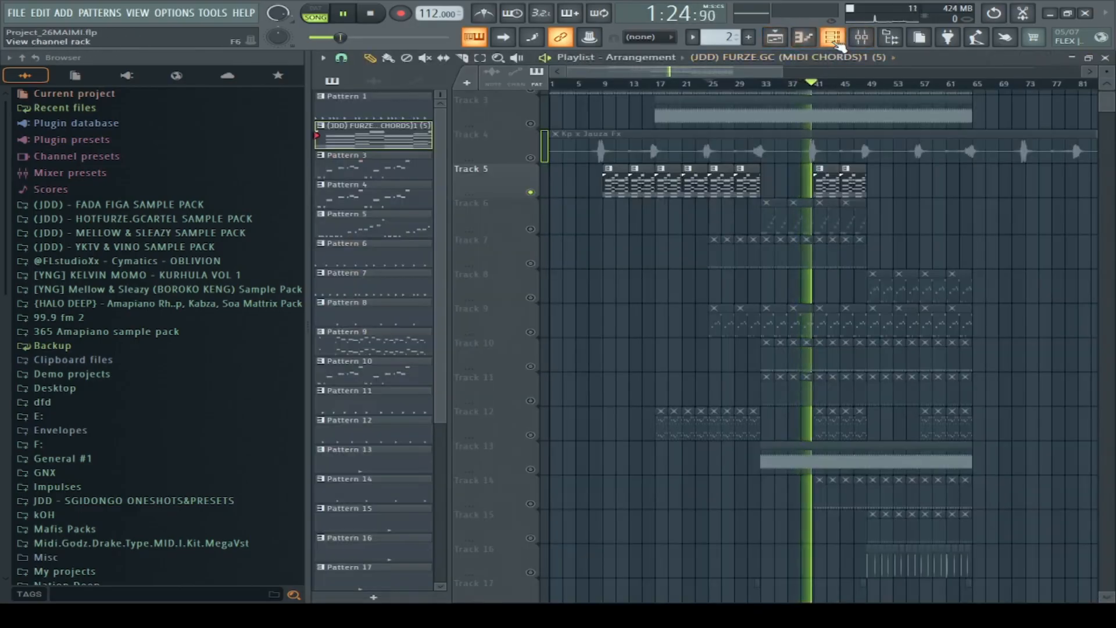
pyautogui.click(833, 37)
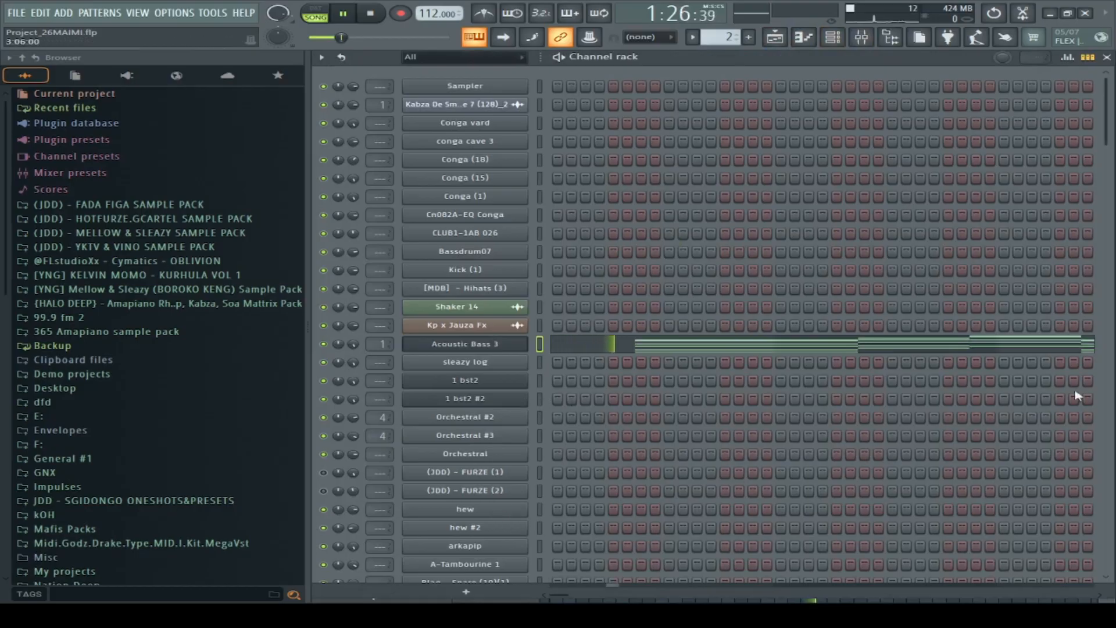
# Stop playback and open the EDIROL Orchestral instrument of the Orchestral #3 channel
pyautogui.press('space')
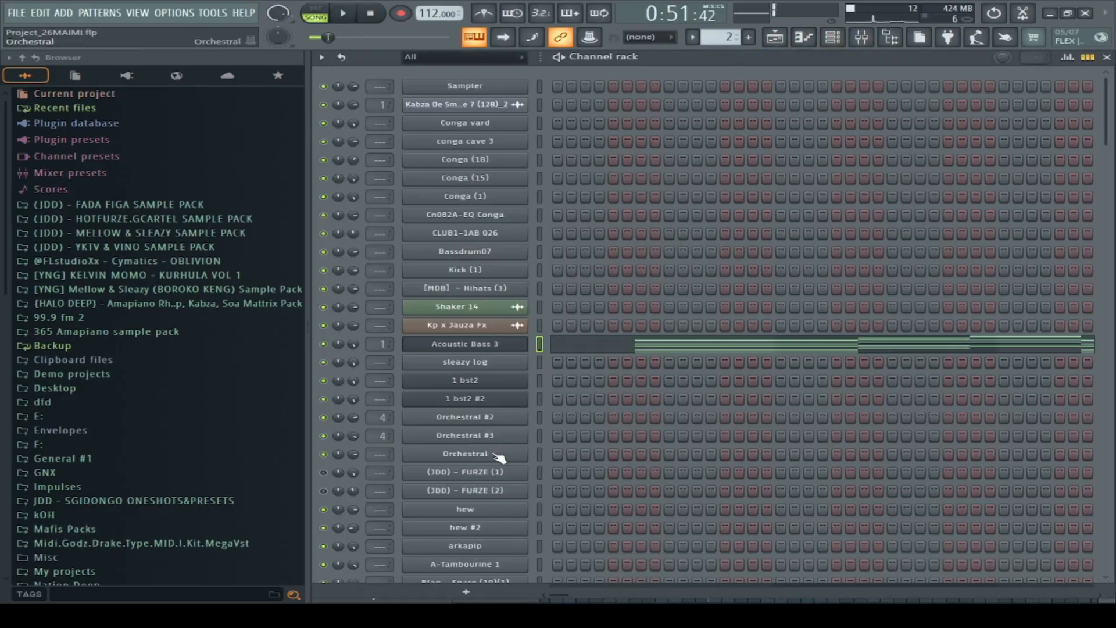
pyautogui.click(493, 437)
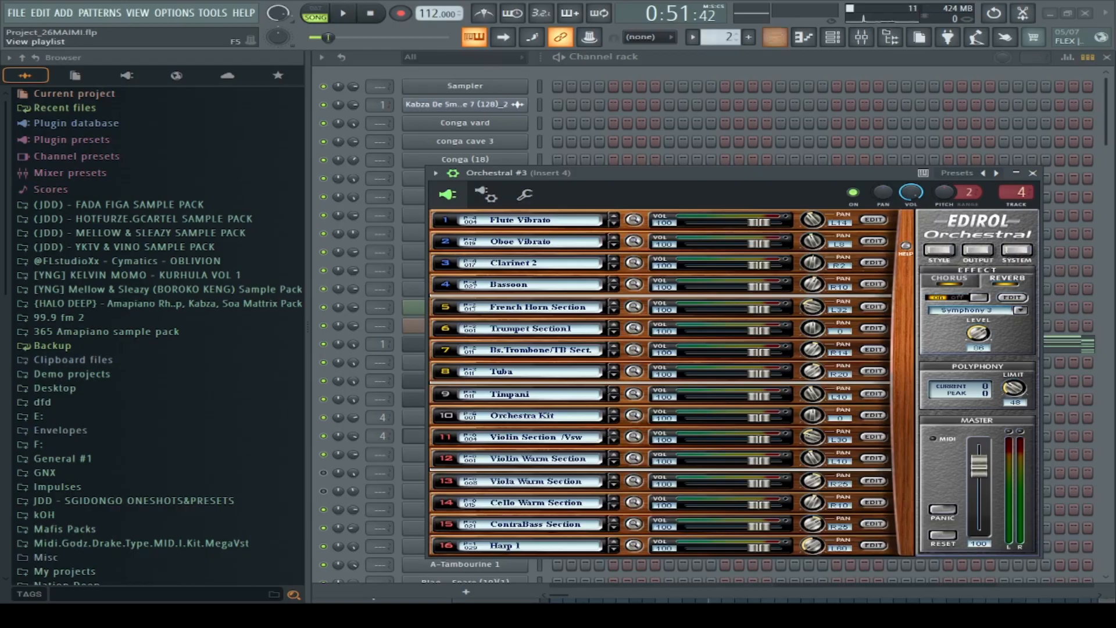
# Solo Track 12 in the playlist and start playback of its orchestral pattern
pyautogui.click(777, 38)
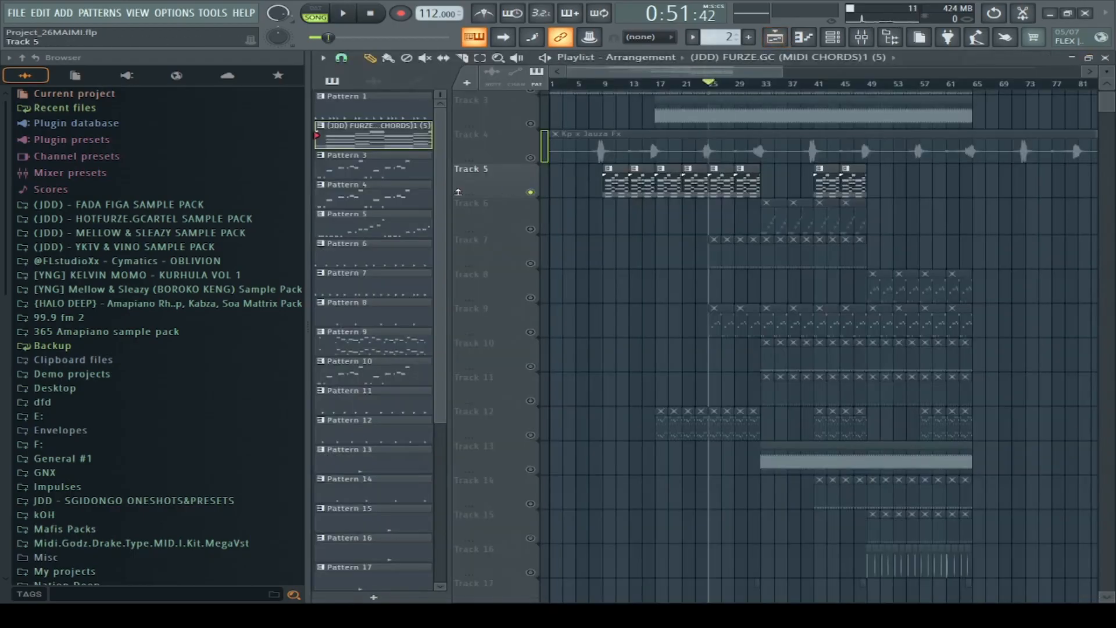
pyautogui.click(515, 436)
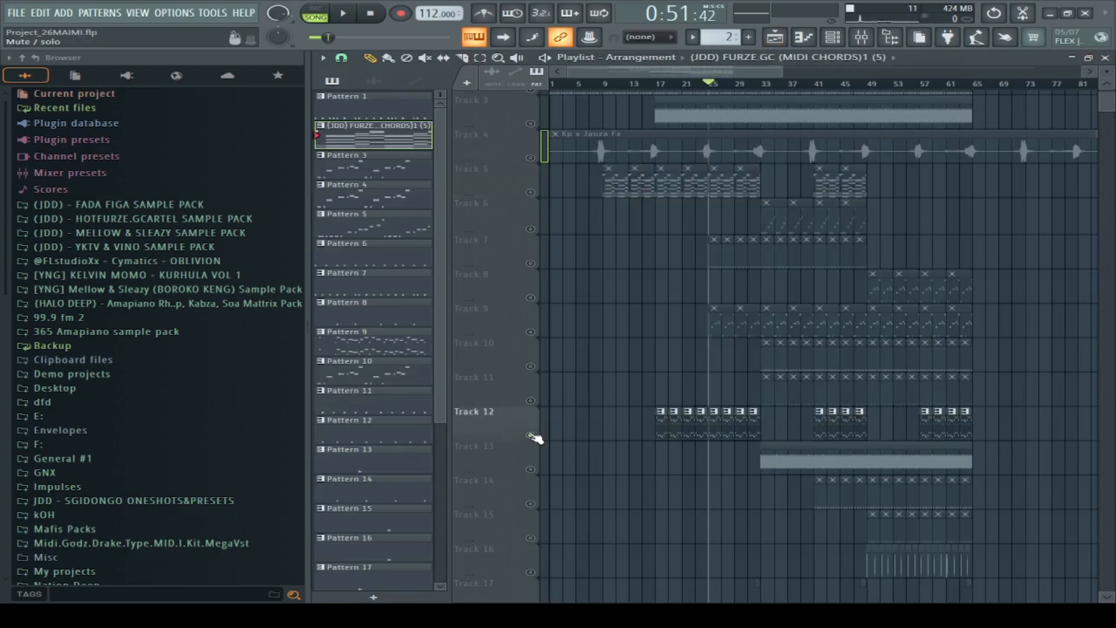
pyautogui.click(345, 15)
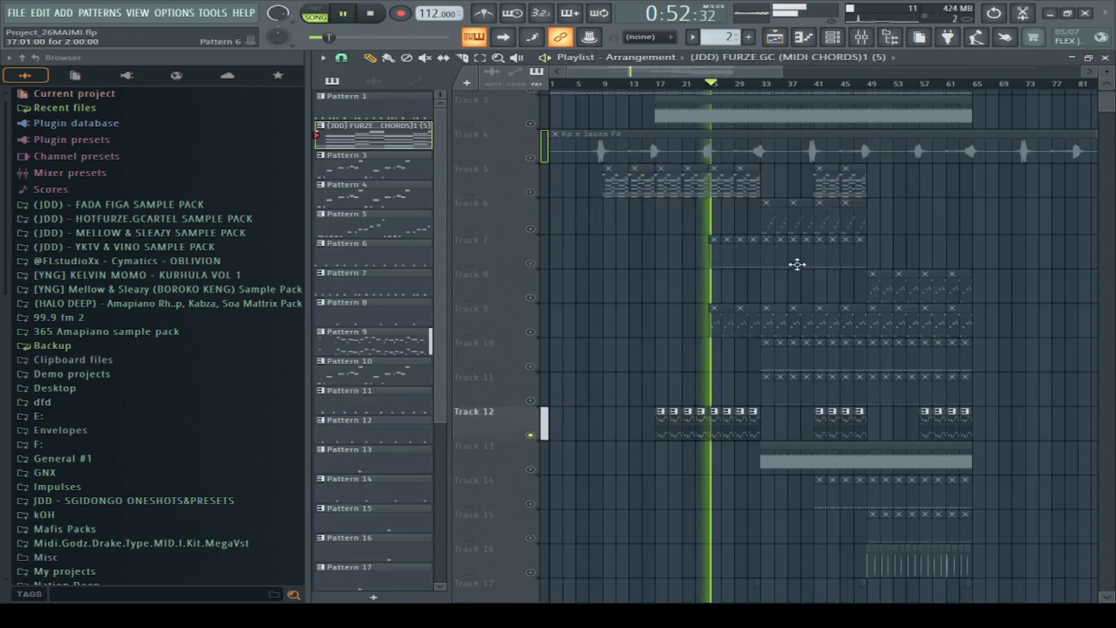
# View the Orchestral #2 channel's plugin page, then open the EDIROL instrument of Orchestral #3 while the part plays
pyautogui.click(837, 40)
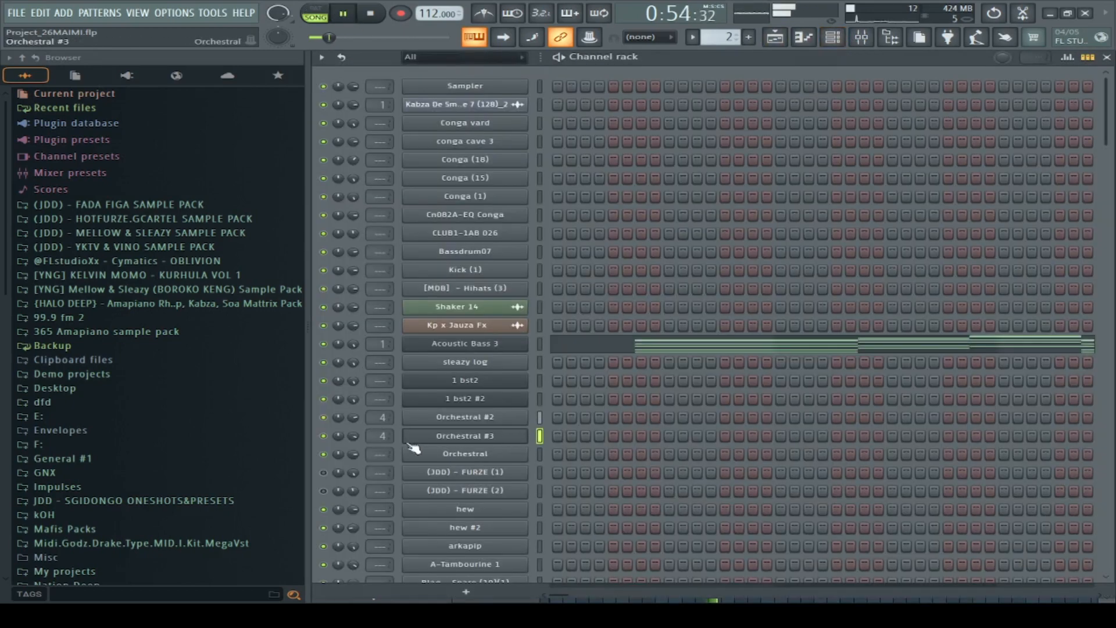
pyautogui.click(462, 418)
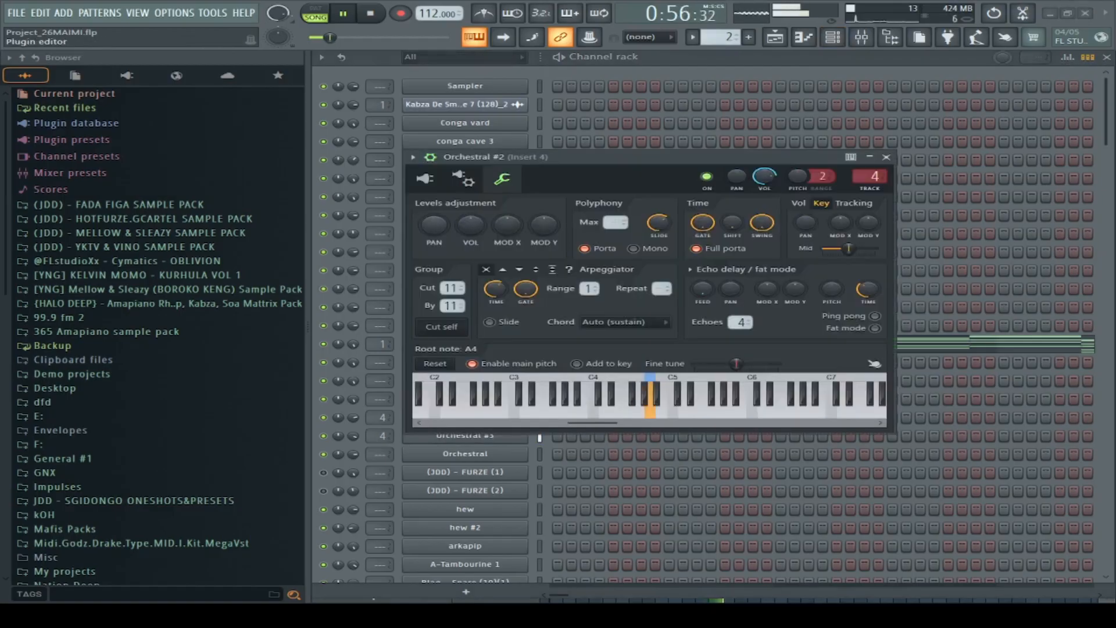
pyautogui.click(425, 178)
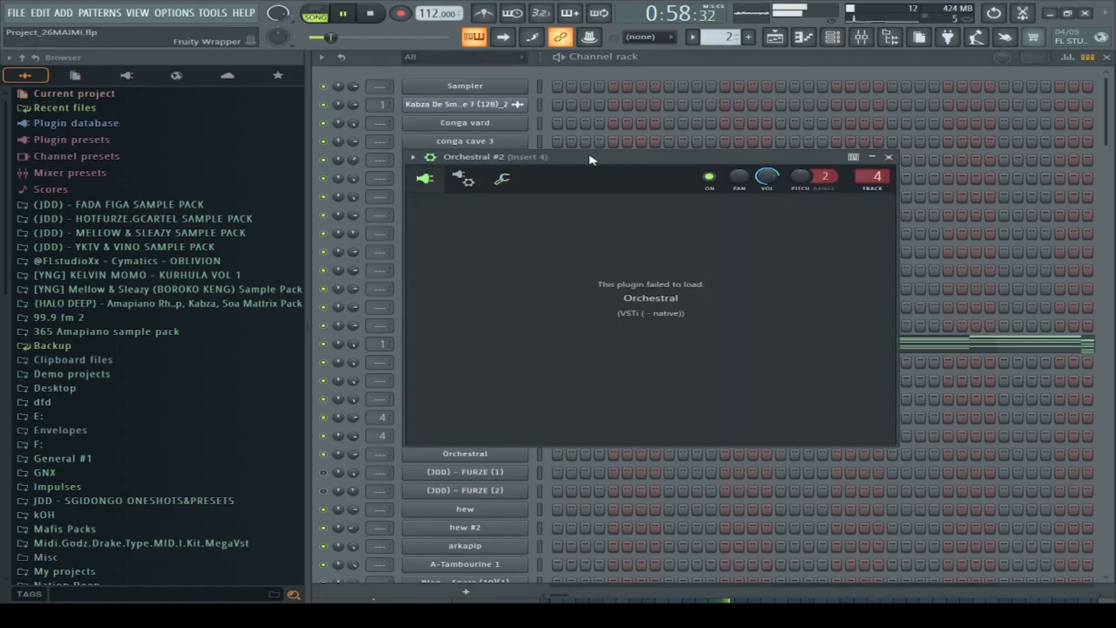
pyautogui.moveTo(587, 160); pyautogui.dragTo(804, 102)
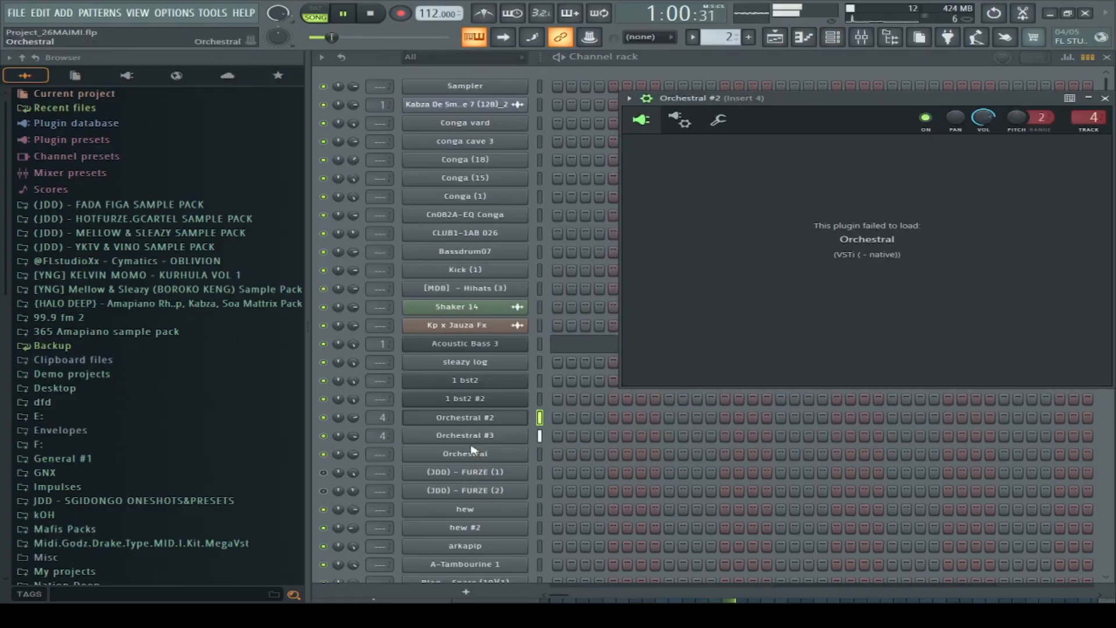
pyautogui.click(486, 437)
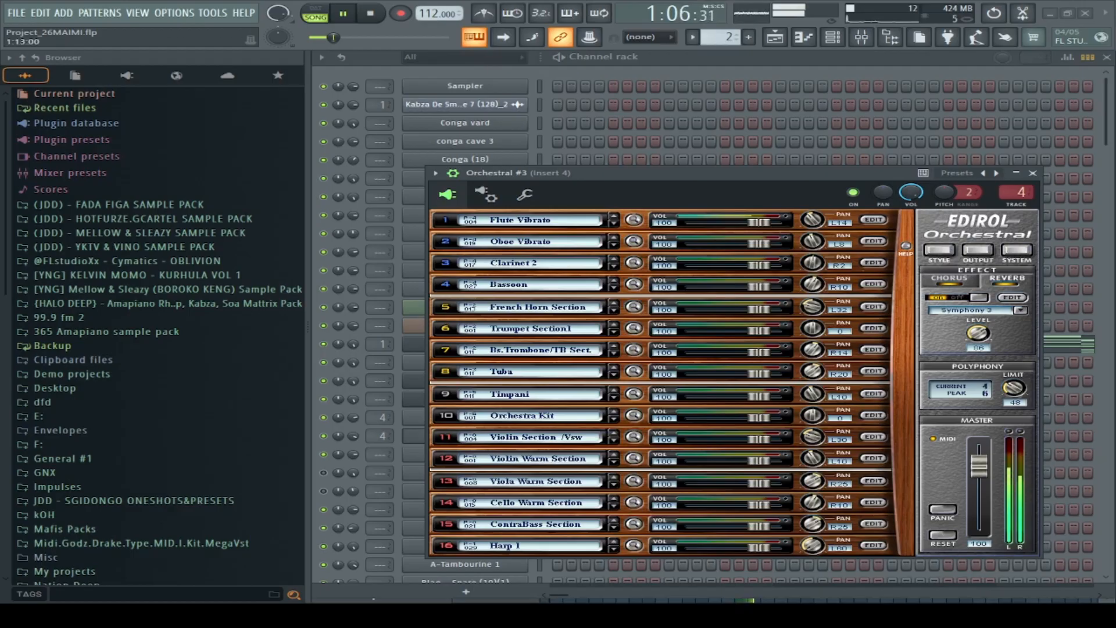
# Take Track 12 out of solo in the playlist, mute Track 4 again, and stop playback from the channel rack
pyautogui.press('F5')
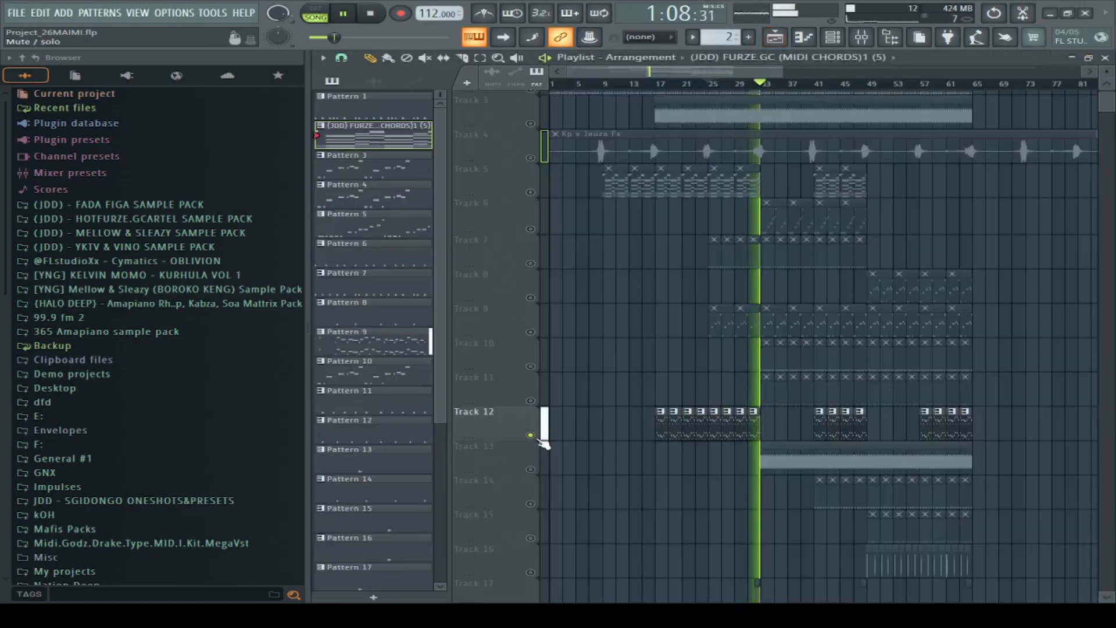
pyautogui.click(530, 157)
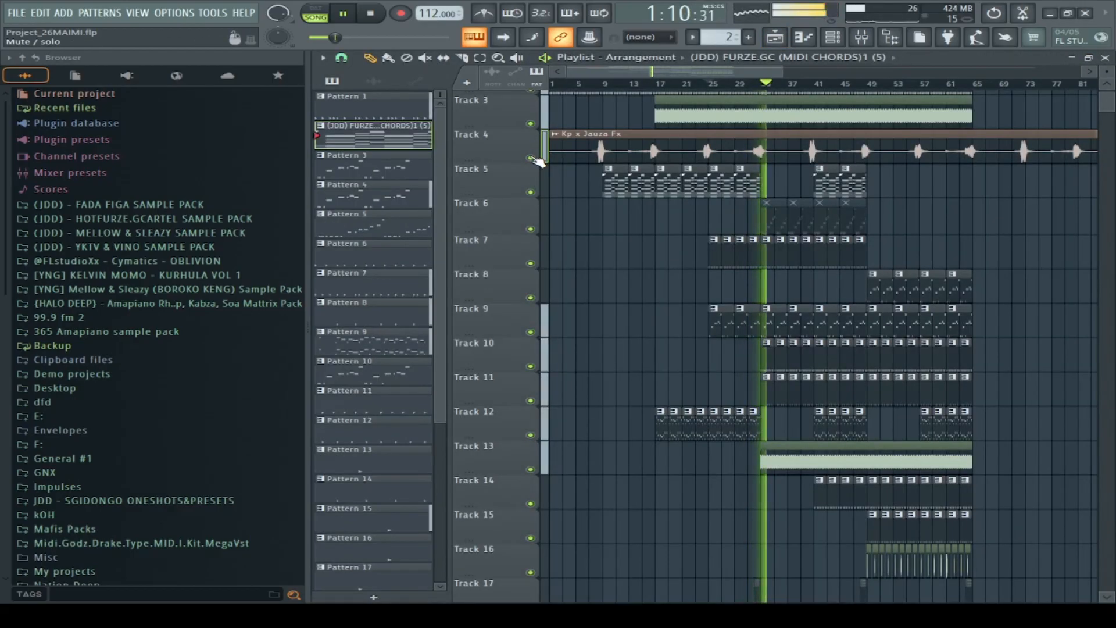
pyautogui.click(531, 157)
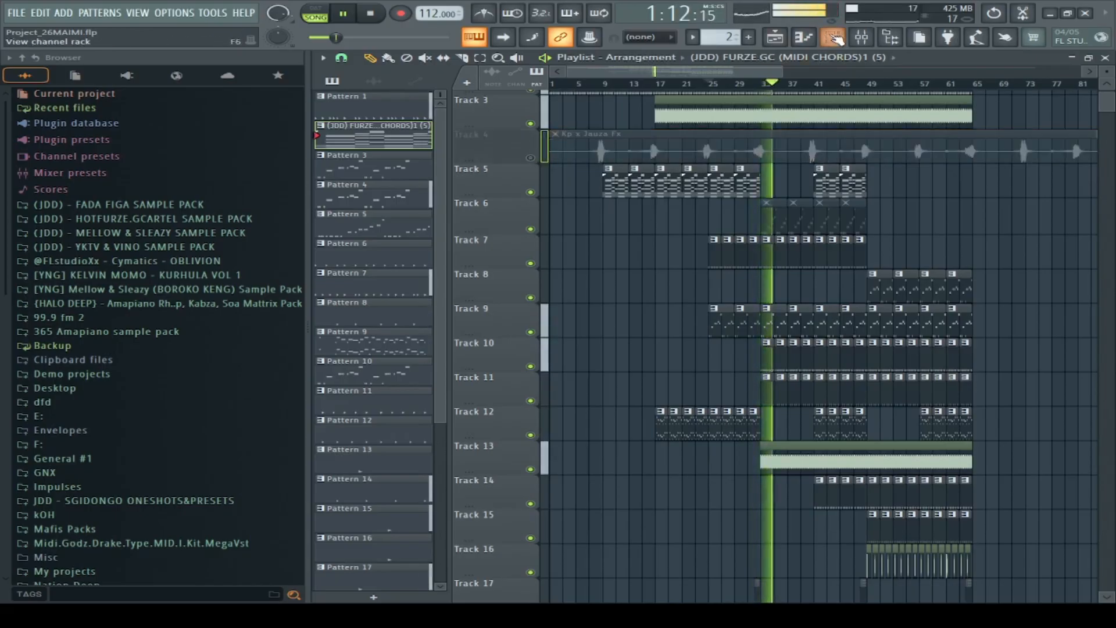
pyautogui.press('F6')
pyautogui.press('space')
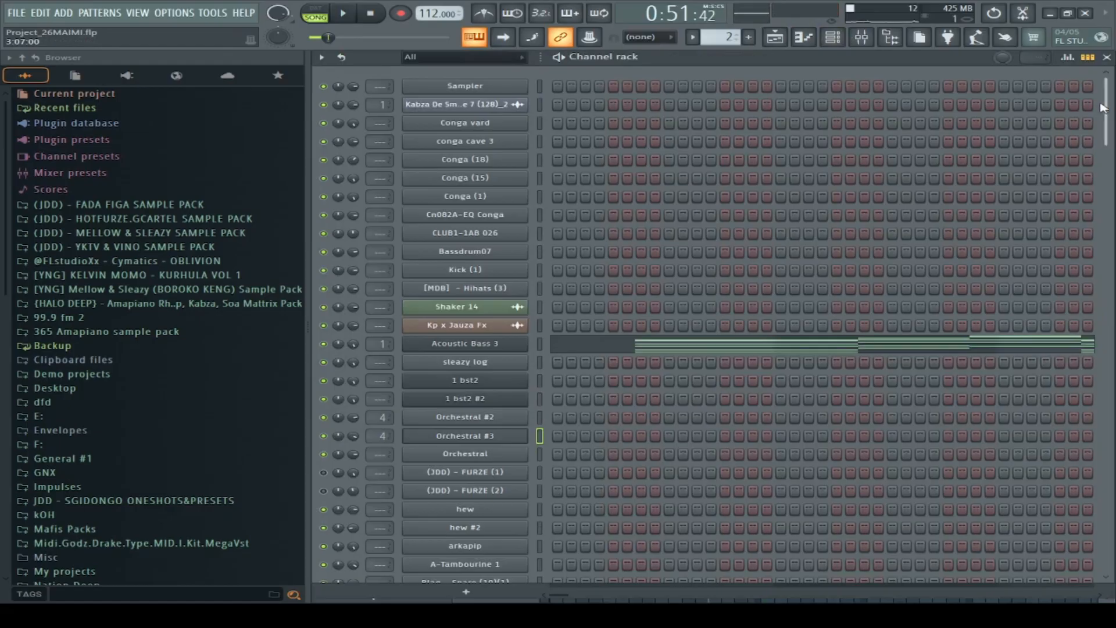
# Go to the end of the channel list, examine the ANA 2 synth's A Bell Out Of Hell preset, and close it
pyautogui.moveTo(1108, 110); pyautogui.dragTo(1110, 537)
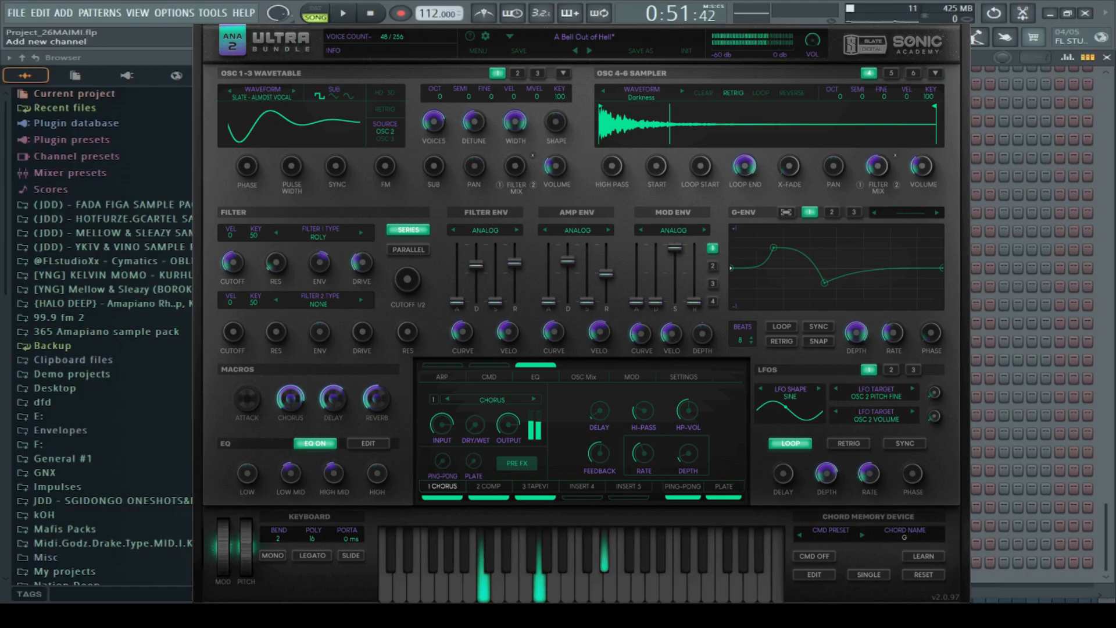
pyautogui.press('Escape')
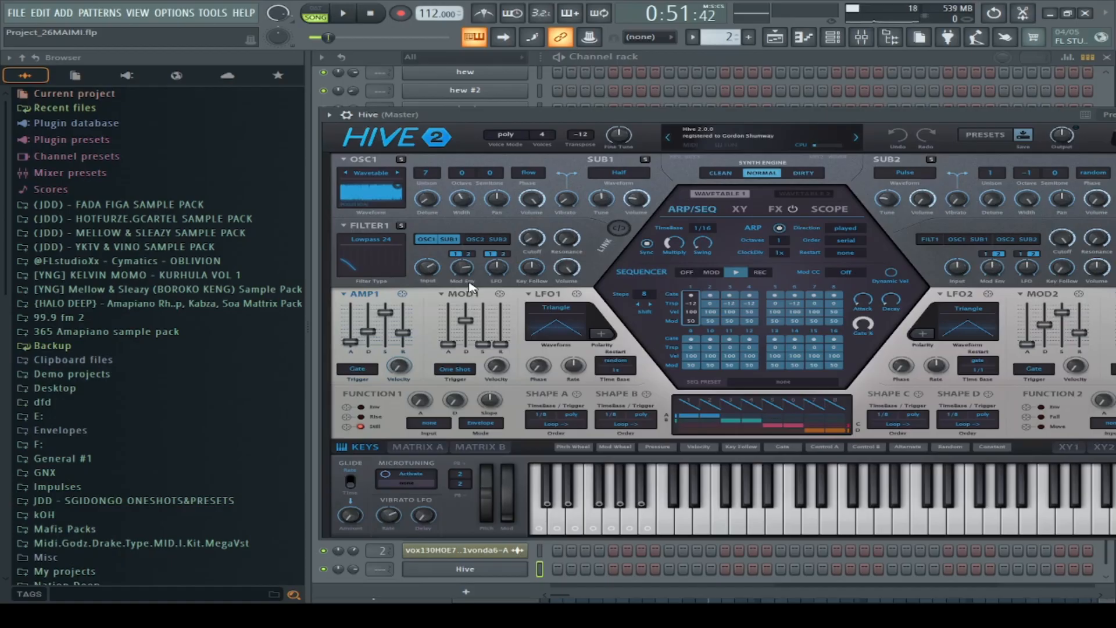
# Load the EH Vocal Razor Bass preset from Hive's 01 Basses folder
pyautogui.click(978, 137)
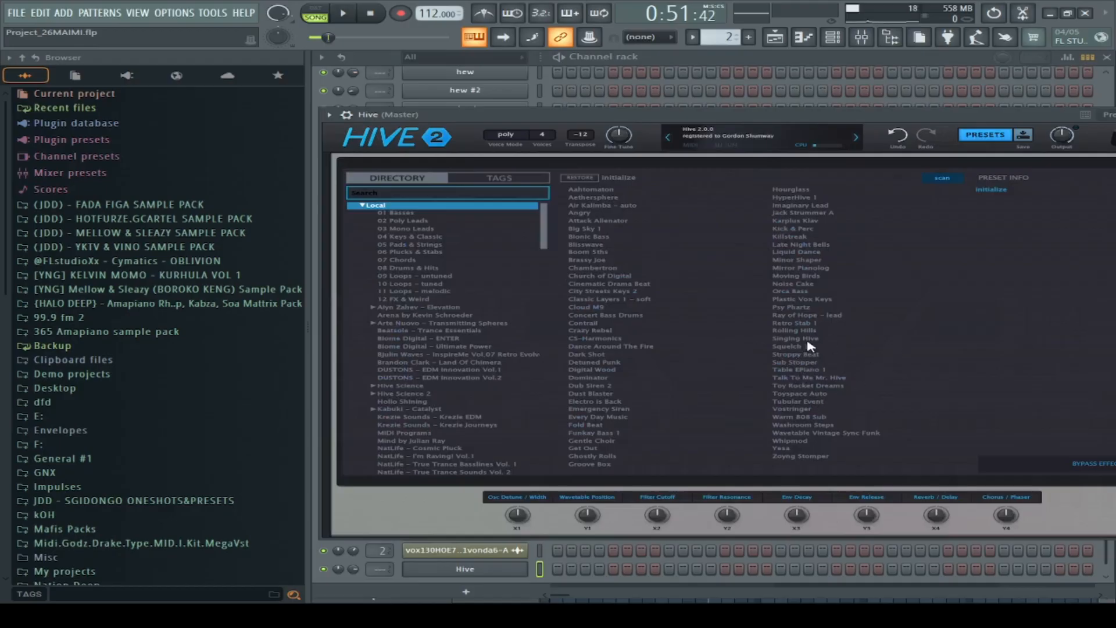
pyautogui.click(401, 213)
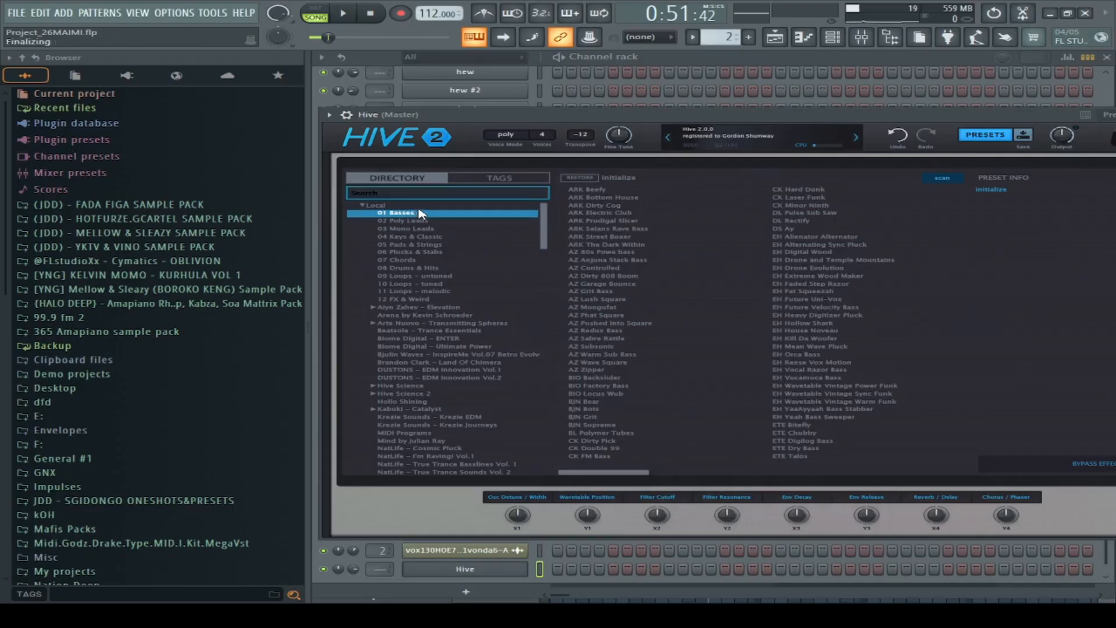
pyautogui.click(822, 370)
# Audition the EH Vocal Razor Bass preset by playing a short series of notes
pyautogui.press('c')
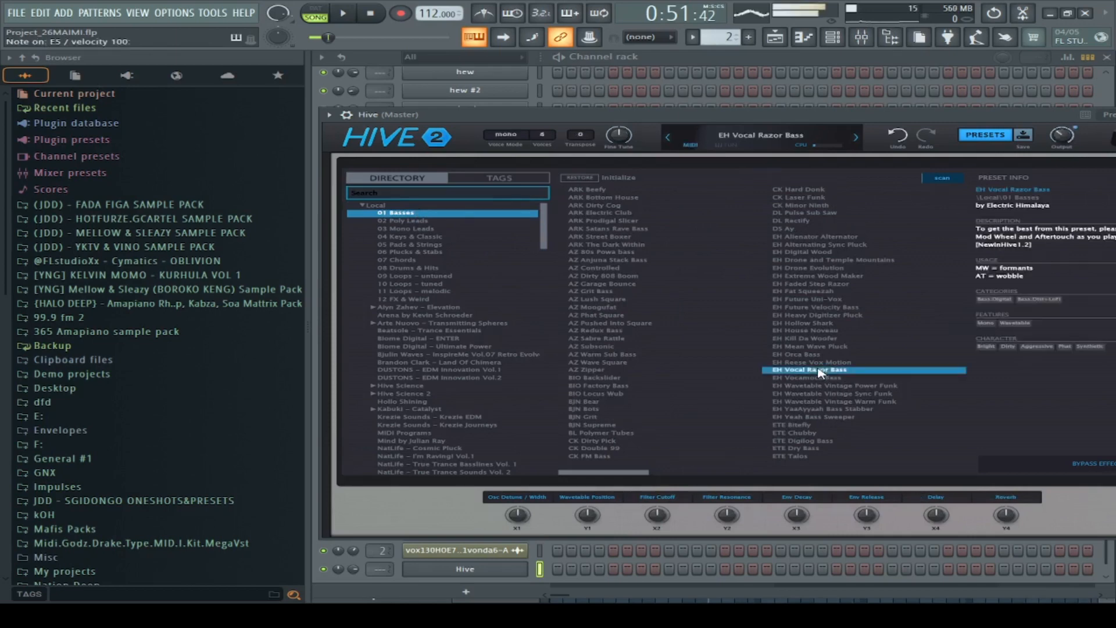
pyautogui.press('c')
pyautogui.press('b')
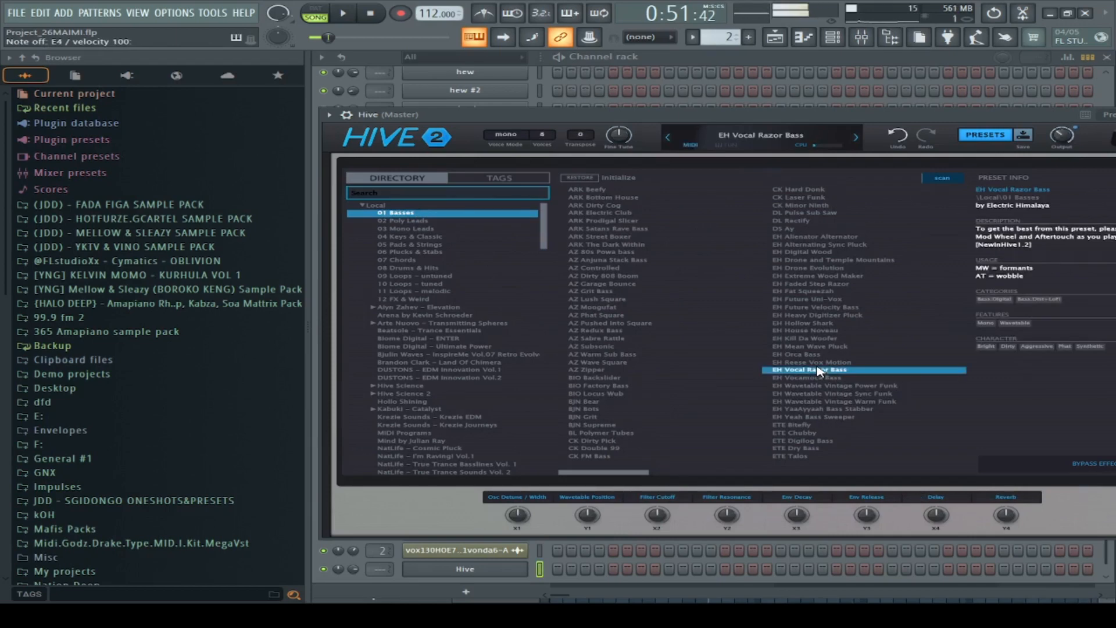
pyautogui.press('n')
pyautogui.press('m')
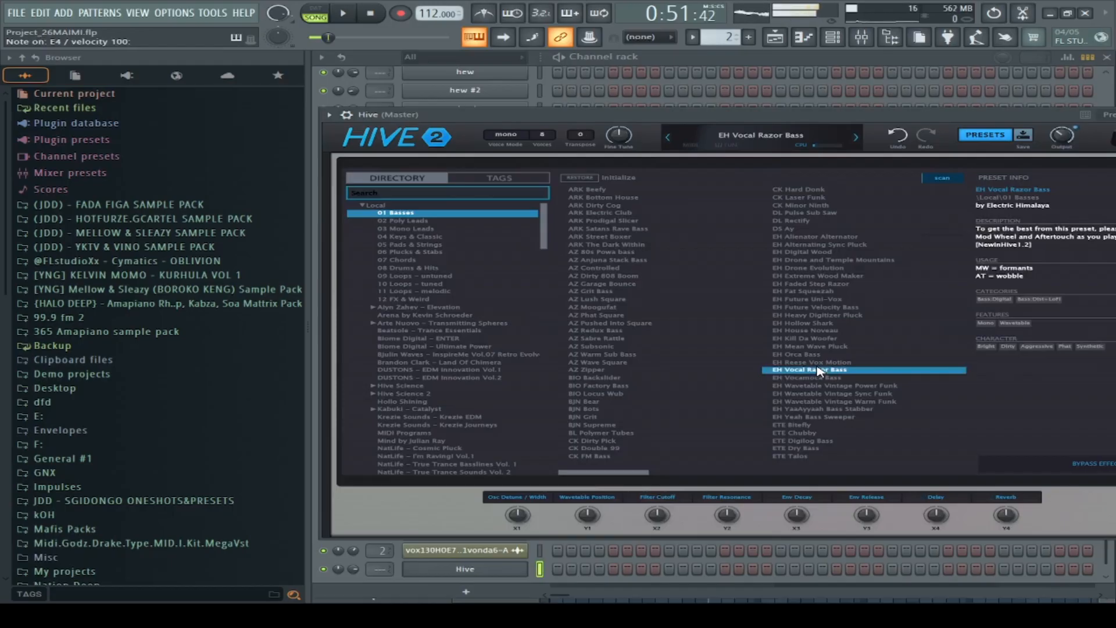
pyautogui.press('m')
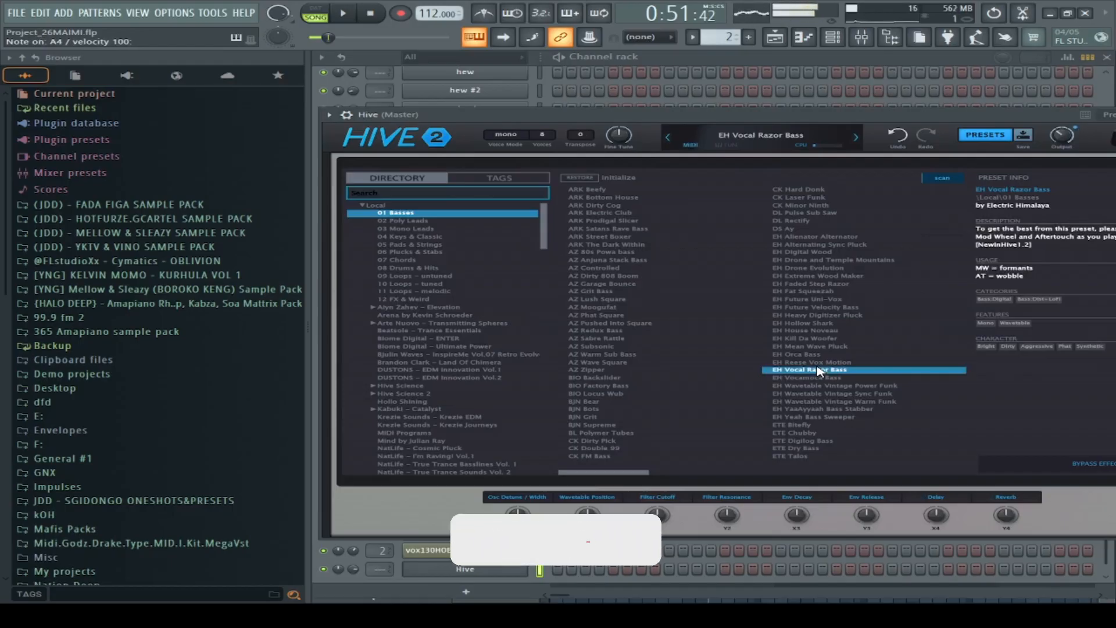
pyautogui.press('c')
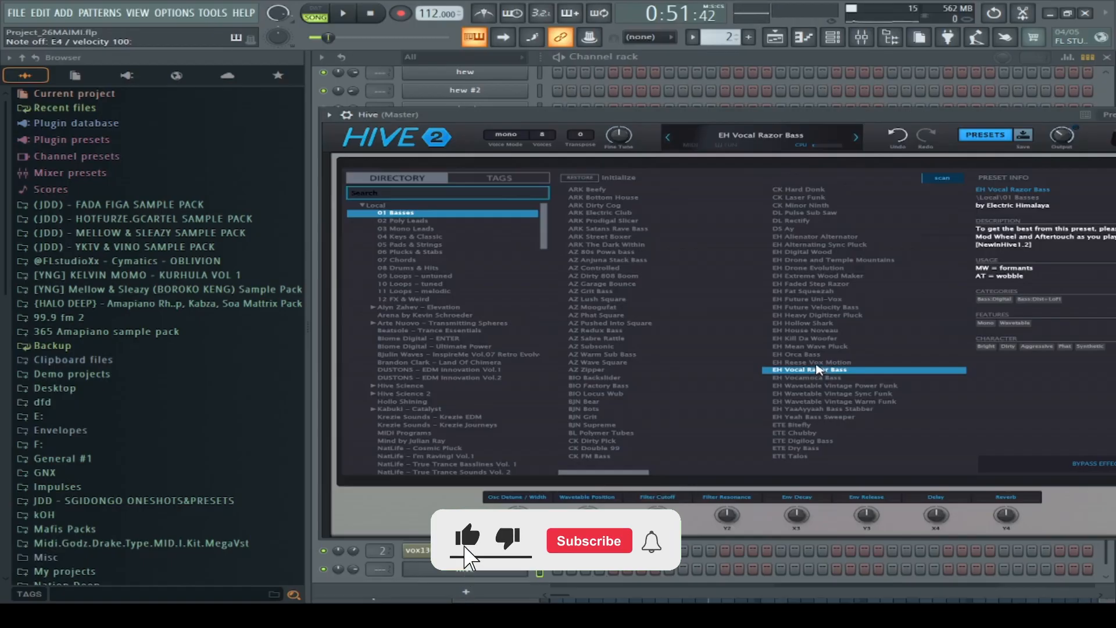
# Toggle Track 4's mute in the playlist, leaving the track muted, and return the song position to the start
pyautogui.click(782, 38)
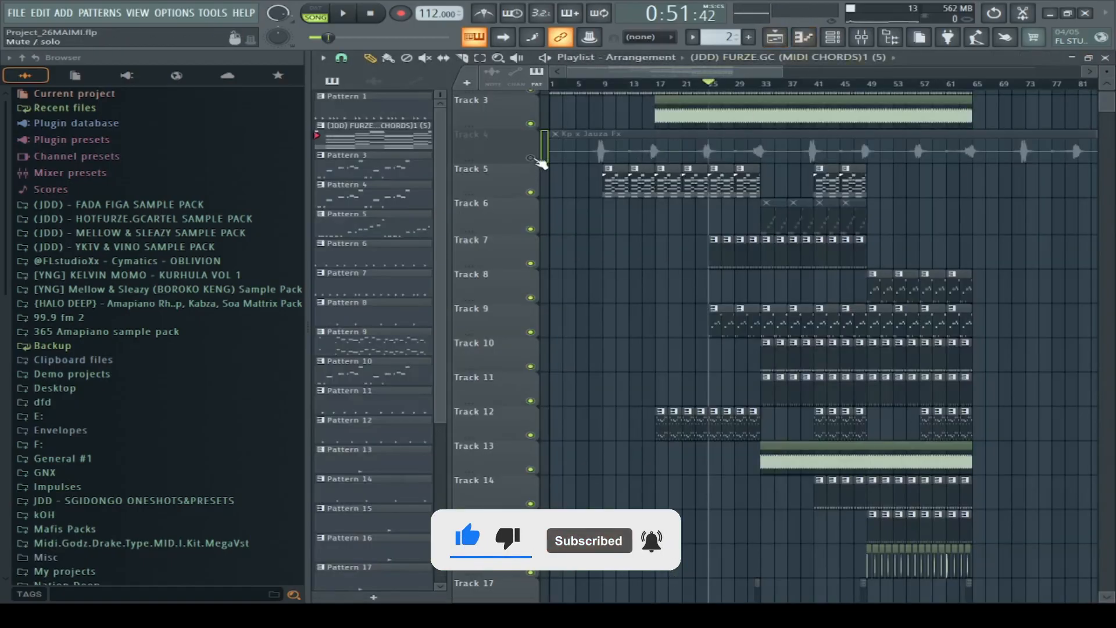
pyautogui.click(530, 158)
pyautogui.click(530, 158)
pyautogui.click(530, 158)
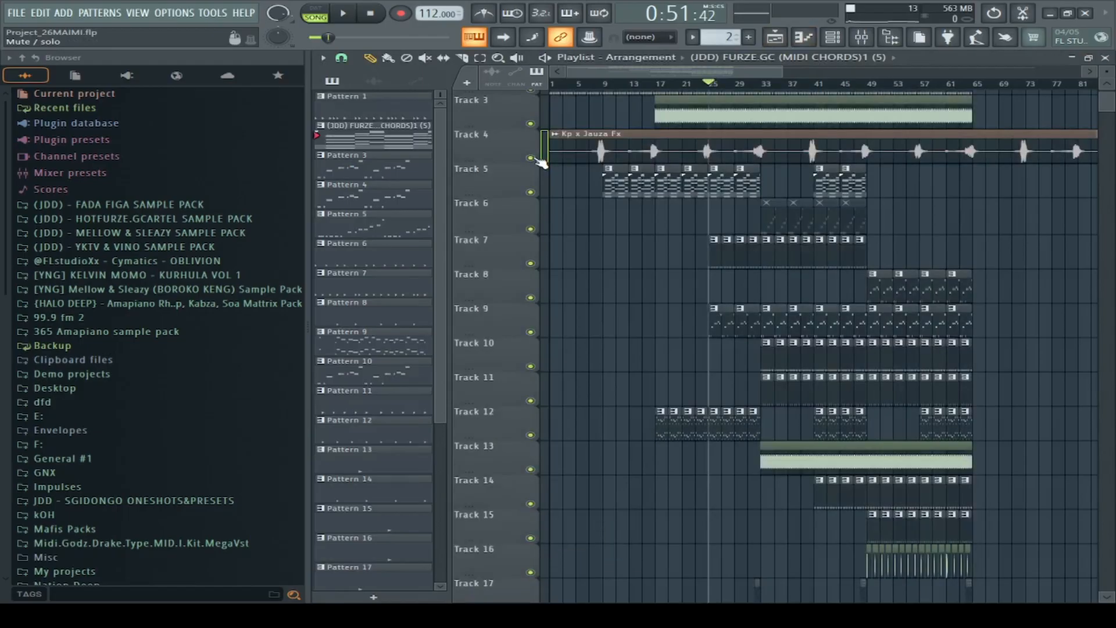
pyautogui.click(536, 159)
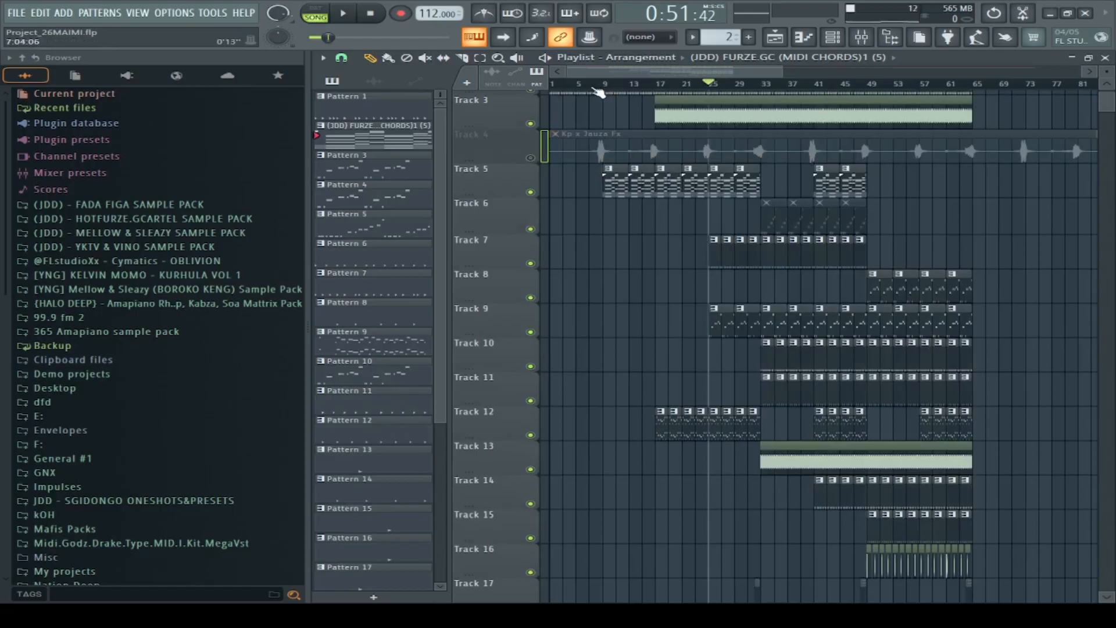
pyautogui.click(369, 16)
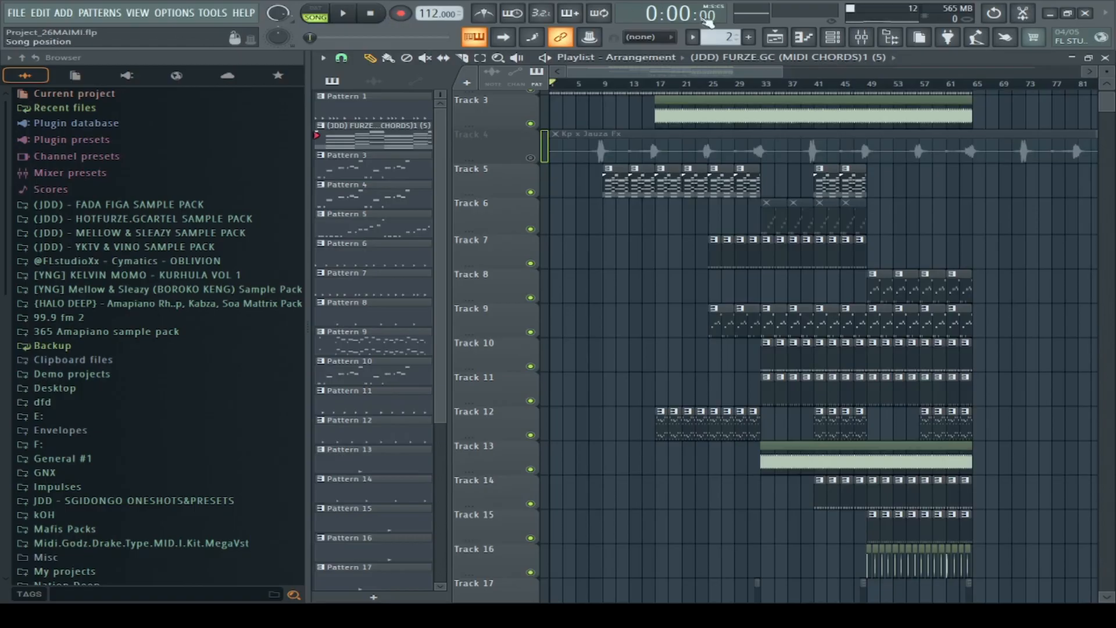
# Look through the channel rack from the conga channels down to the Hive channel
pyautogui.click(834, 38)
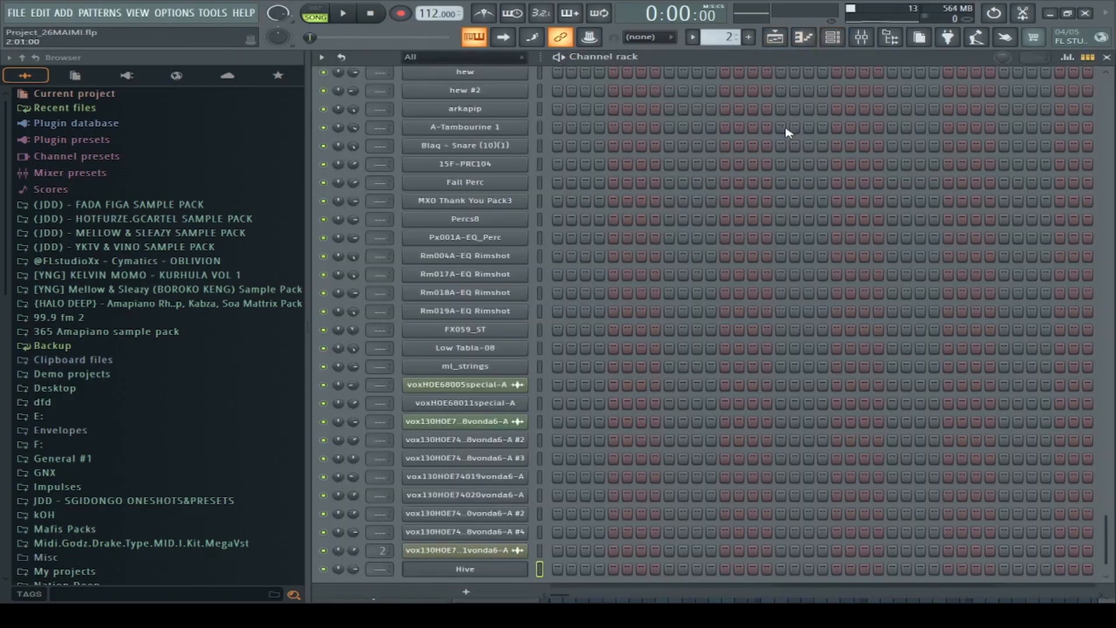
pyautogui.moveTo(1103, 536); pyautogui.dragTo(1101, 160)
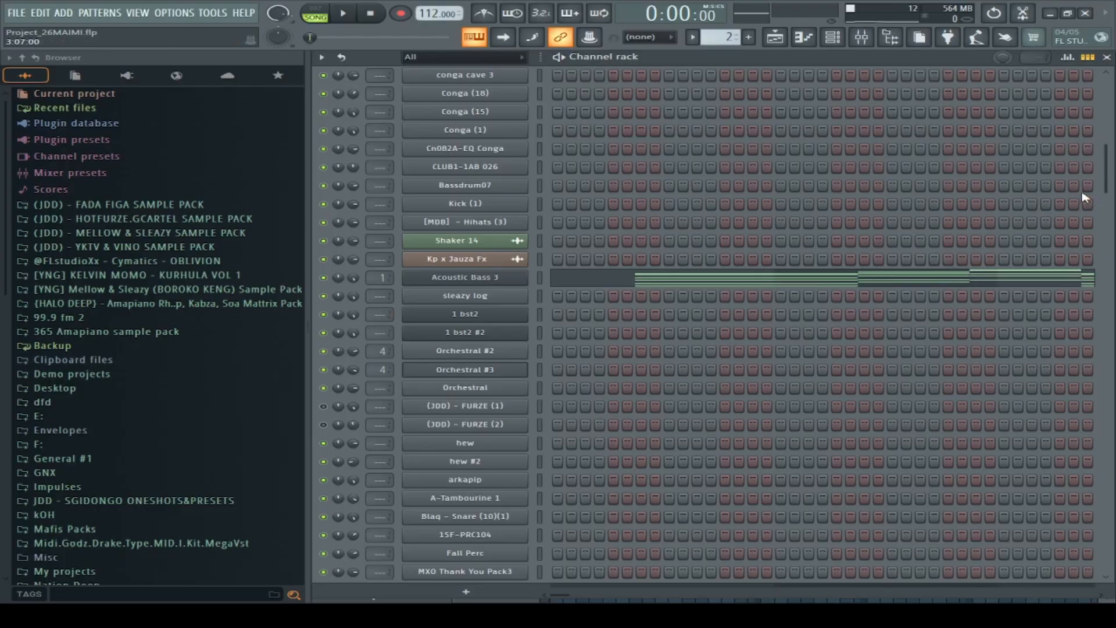
pyautogui.moveTo(1105, 186); pyautogui.dragTo(1107, 559)
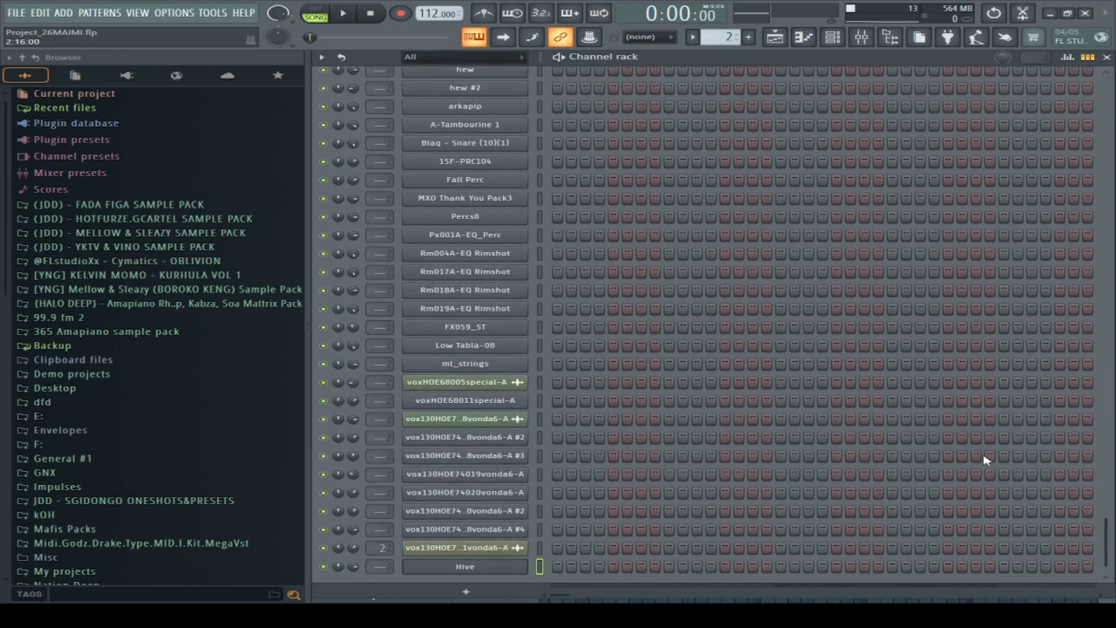
# Play the full arrangement from the beginning in the playlist
pyautogui.click(777, 39)
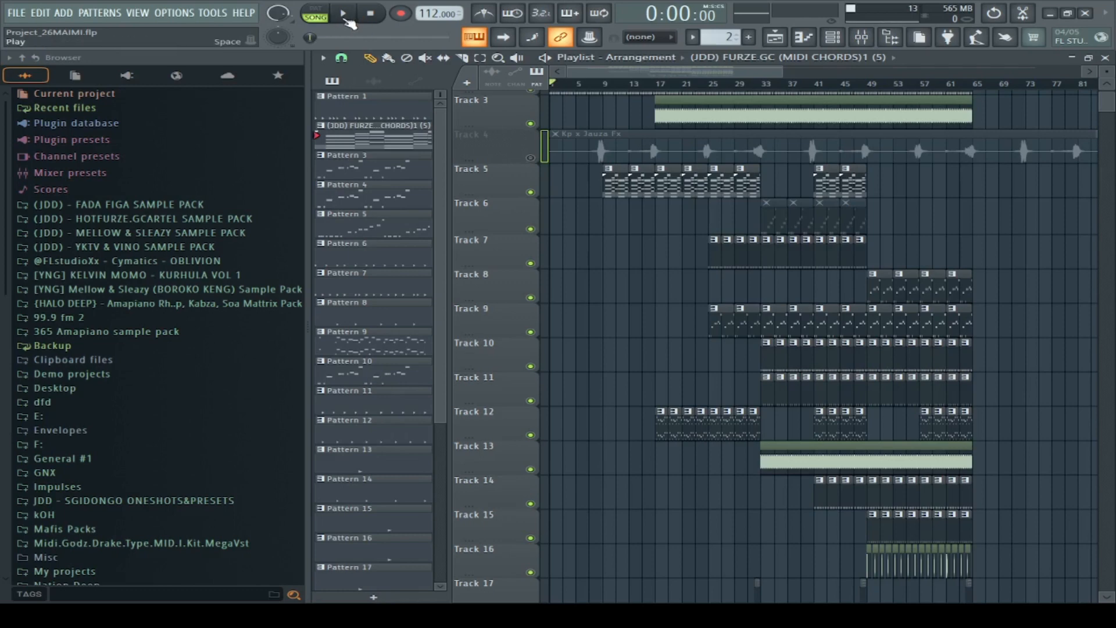
pyautogui.click(347, 20)
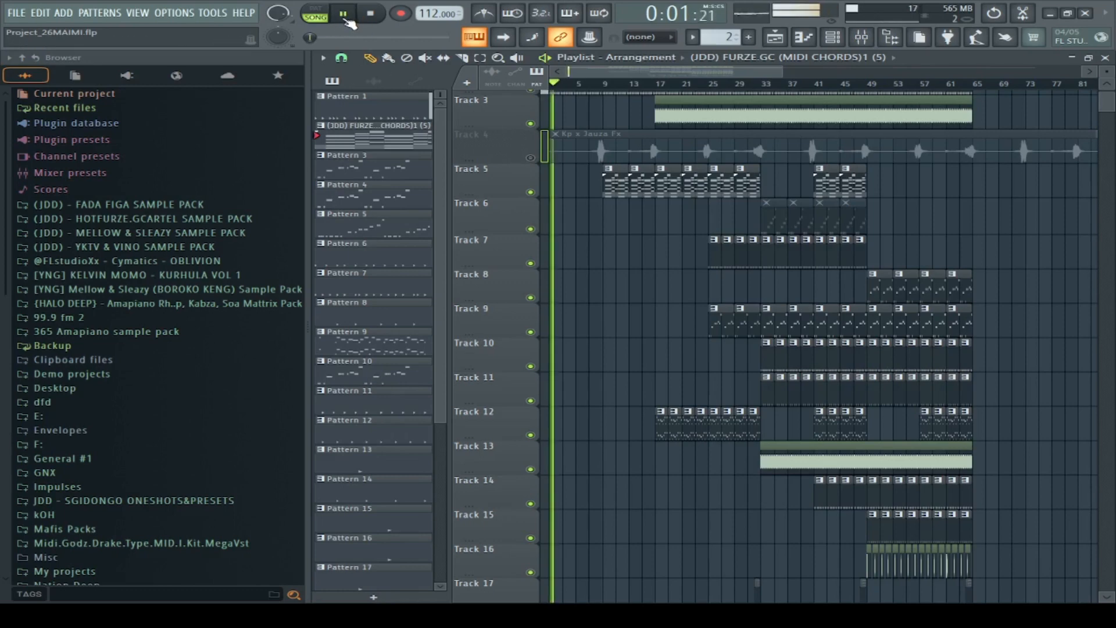